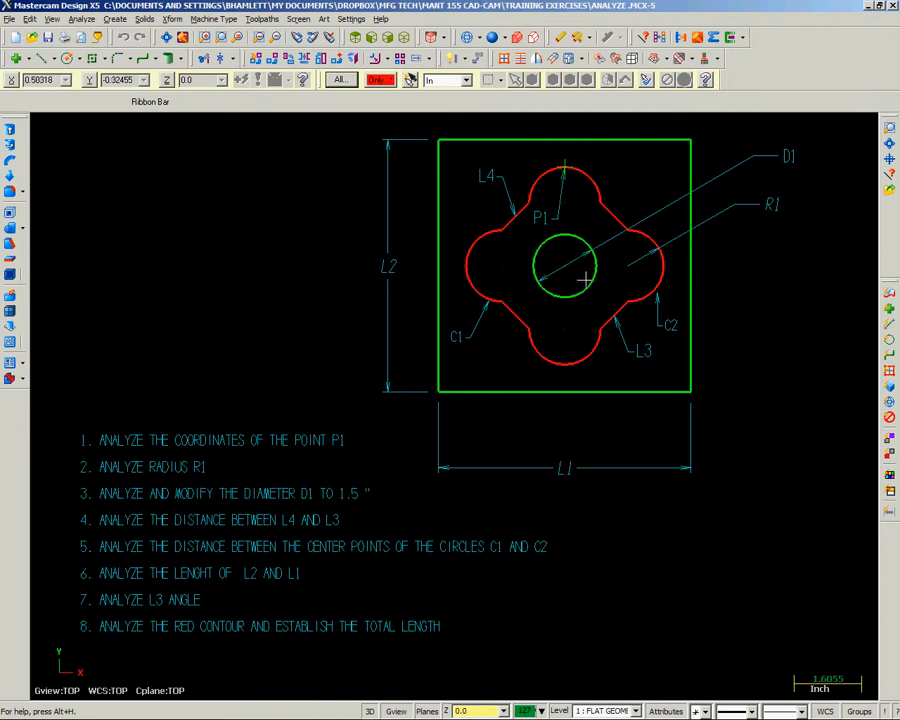
Step: Restrict selection to point entities of the 3D star style
left_click(380, 80)
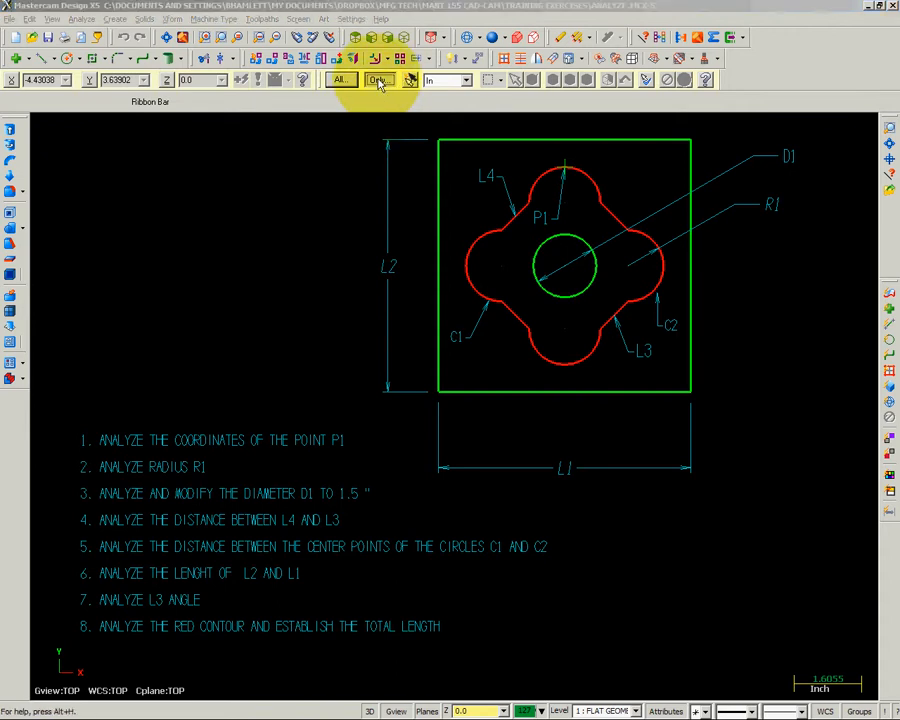
left_click(377, 82)
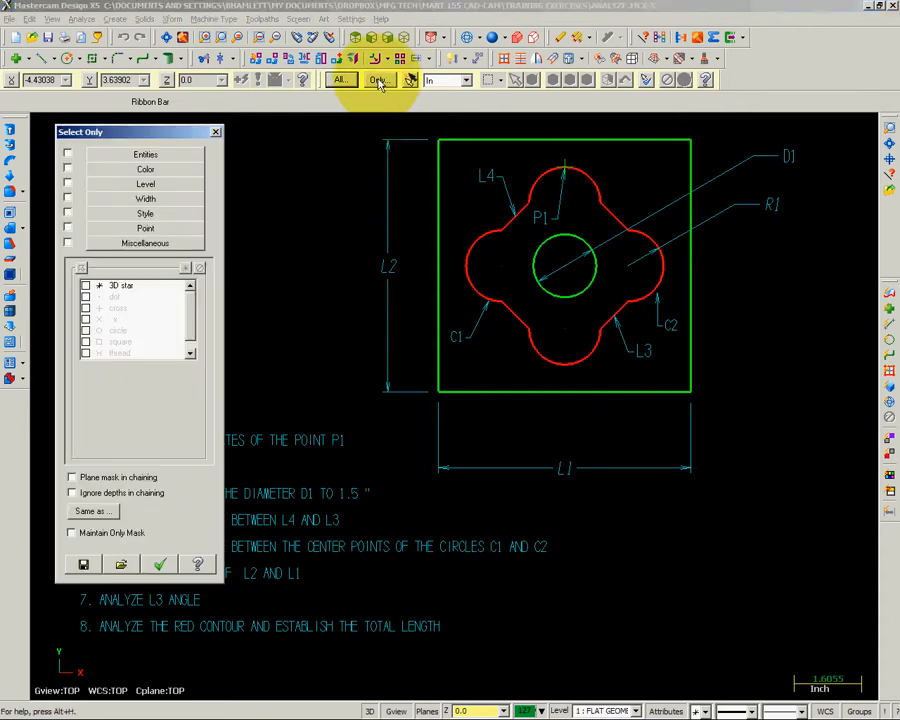
left_click(67, 228)
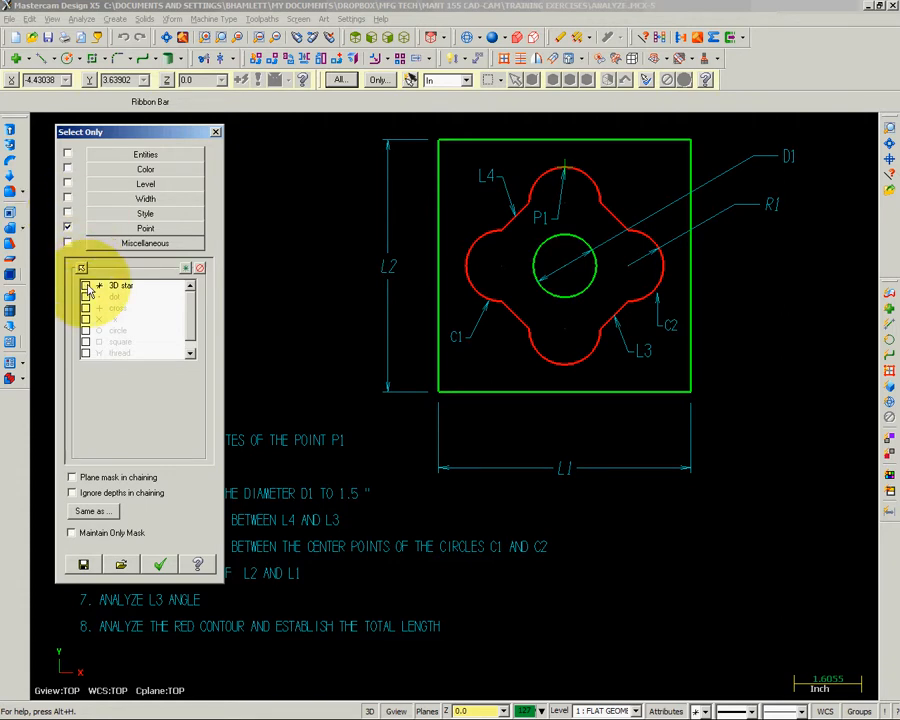
left_click(85, 287)
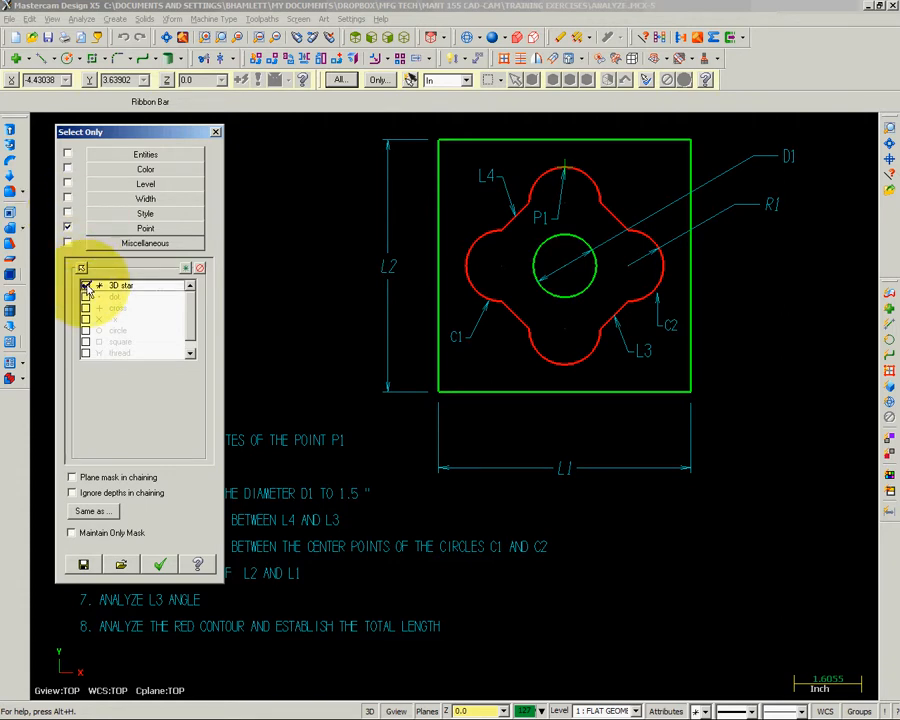
left_click(159, 564)
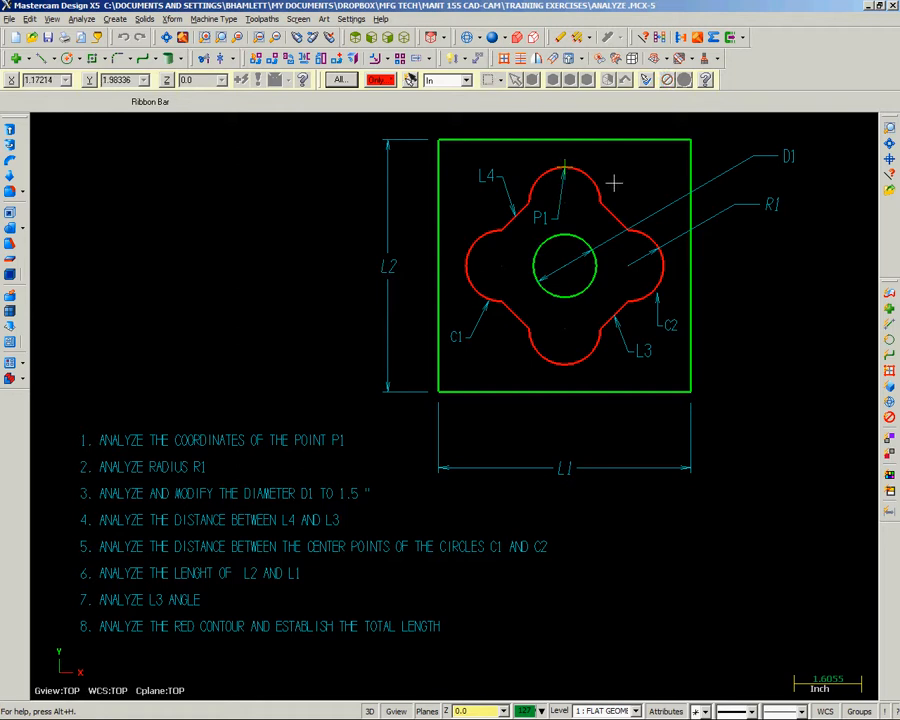
Step: Analyze the coordinates of point P1 with selection limited to 3D star points
left_click(82, 19)
left_click(85, 38)
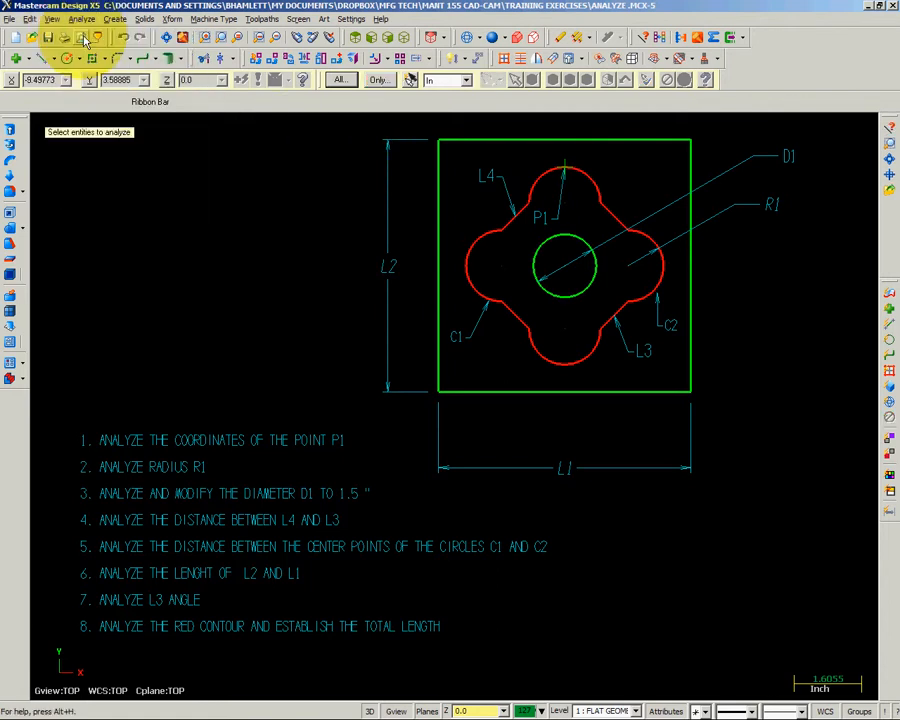
left_click(378, 80)
left_click(67, 228)
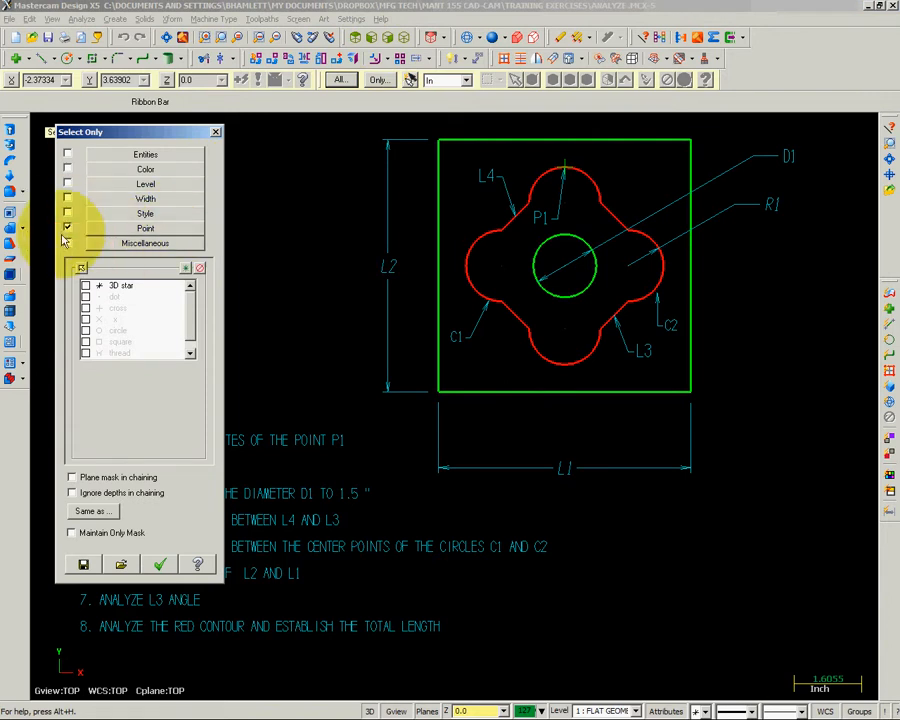
left_click(85, 285)
left_click(160, 565)
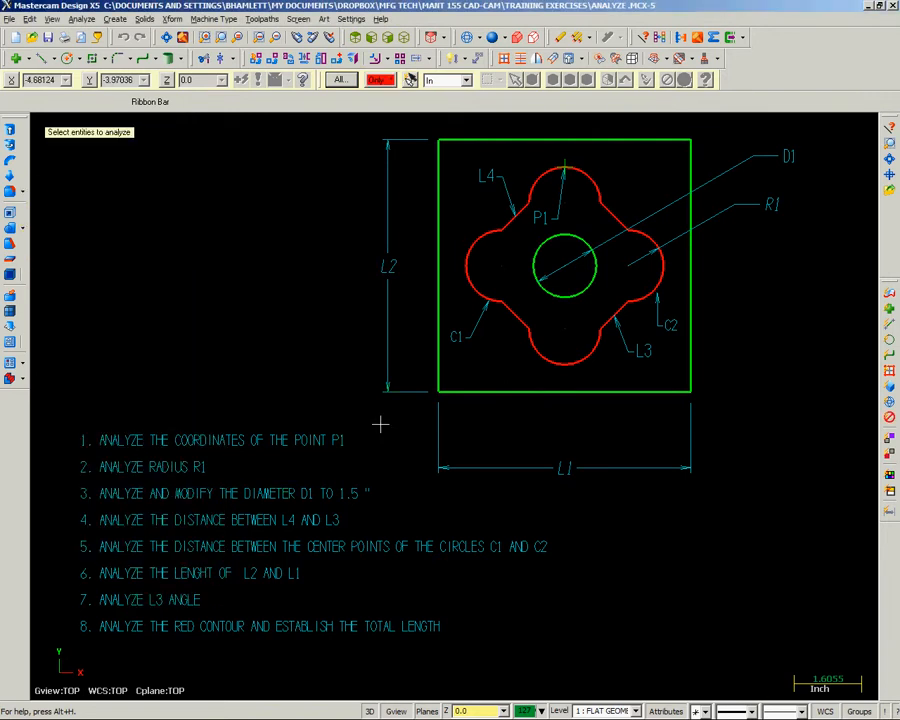
left_click(565, 170)
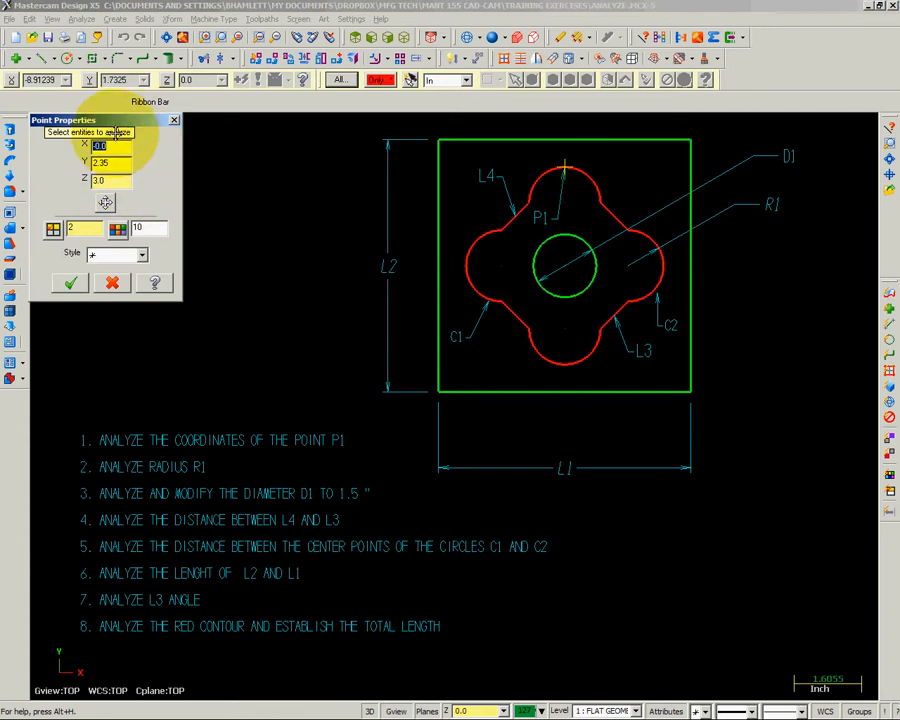
left_click_drag(114, 133, 269, 133)
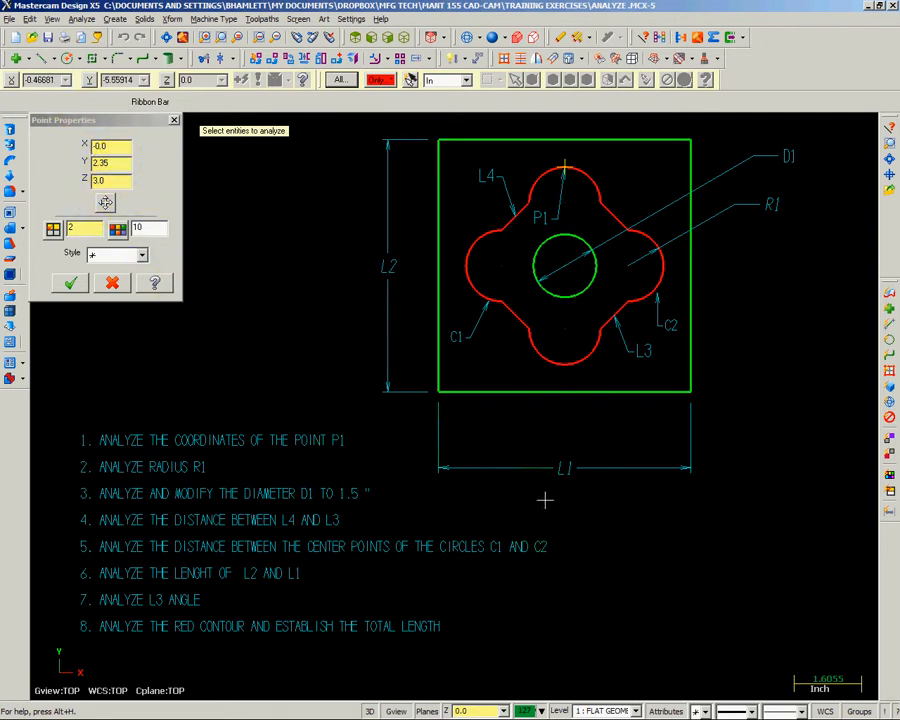
left_click(69, 287)
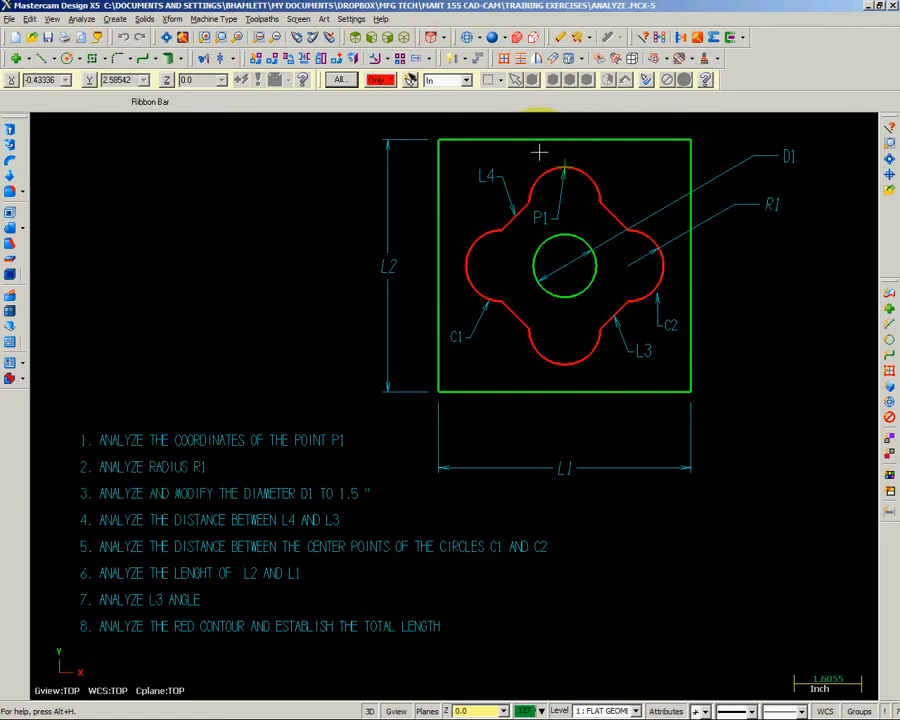
Step: Remove the point restriction from the selection mask so all entity types can be selected
left_click(383, 82)
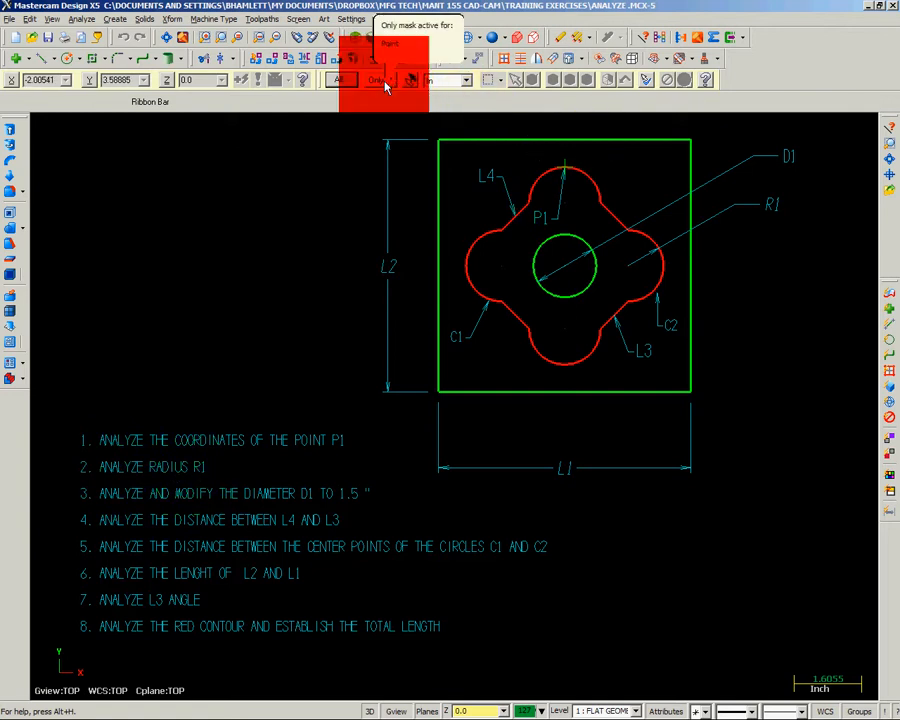
left_click(68, 229)
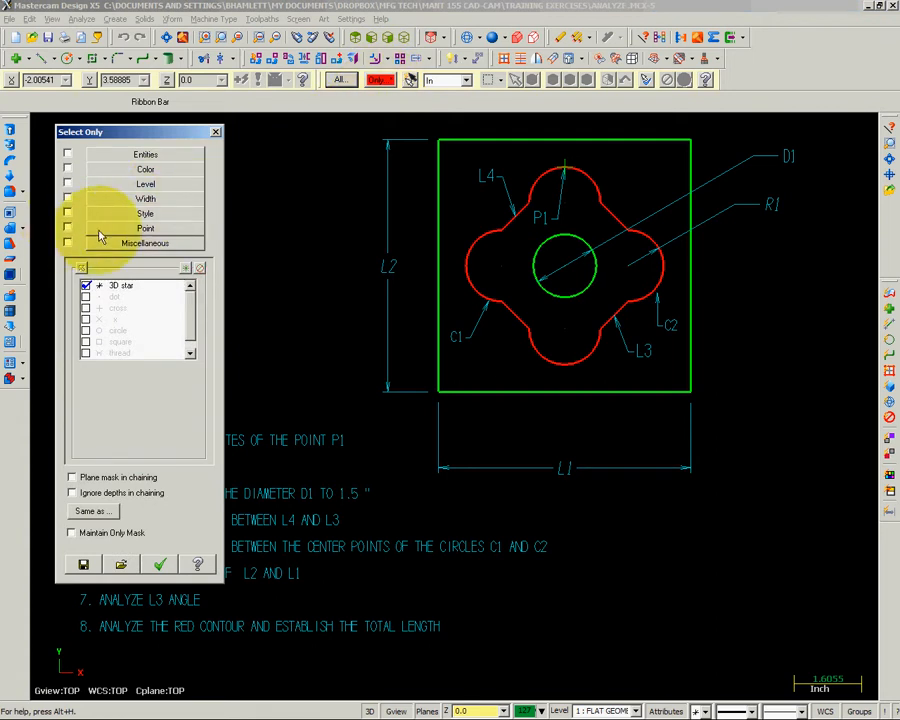
left_click(160, 564)
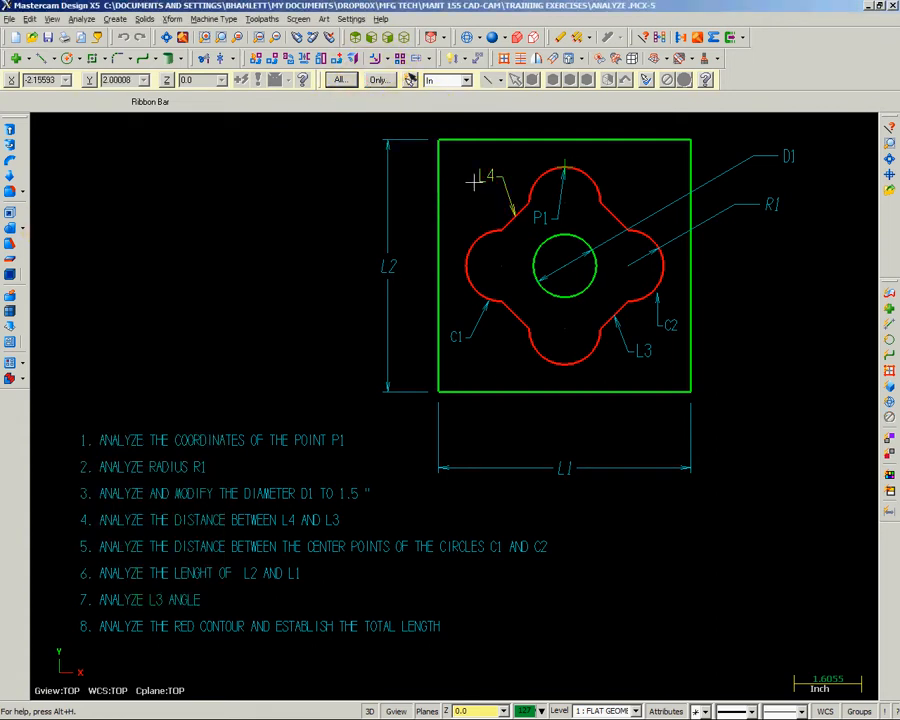
left_click(160, 518)
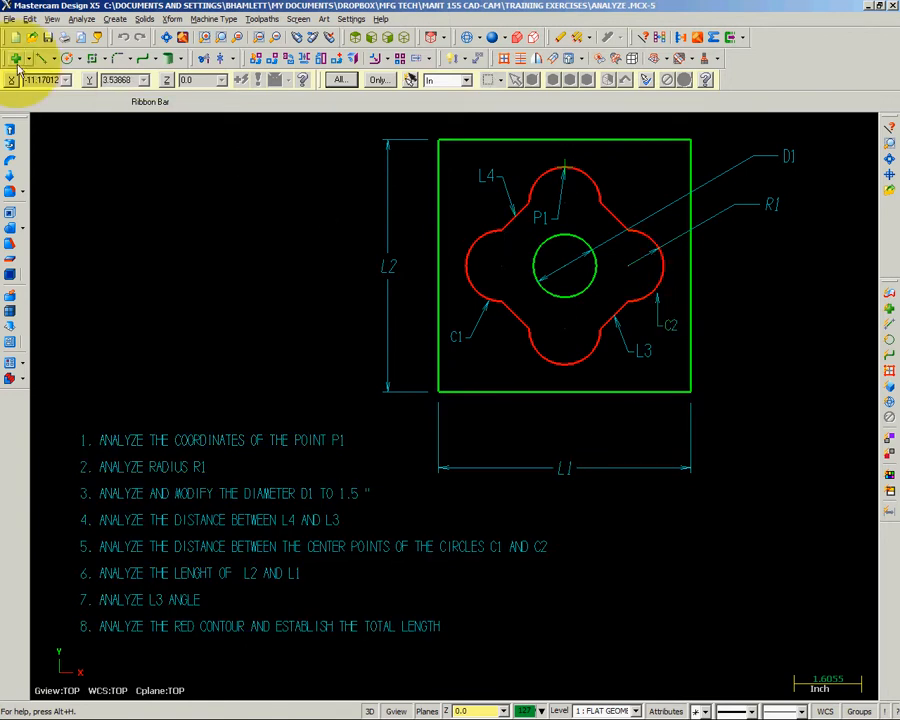
Step: Analyze the radius of the arc labelled R1 through its entity properties
left_click(81, 19)
left_click(100, 38)
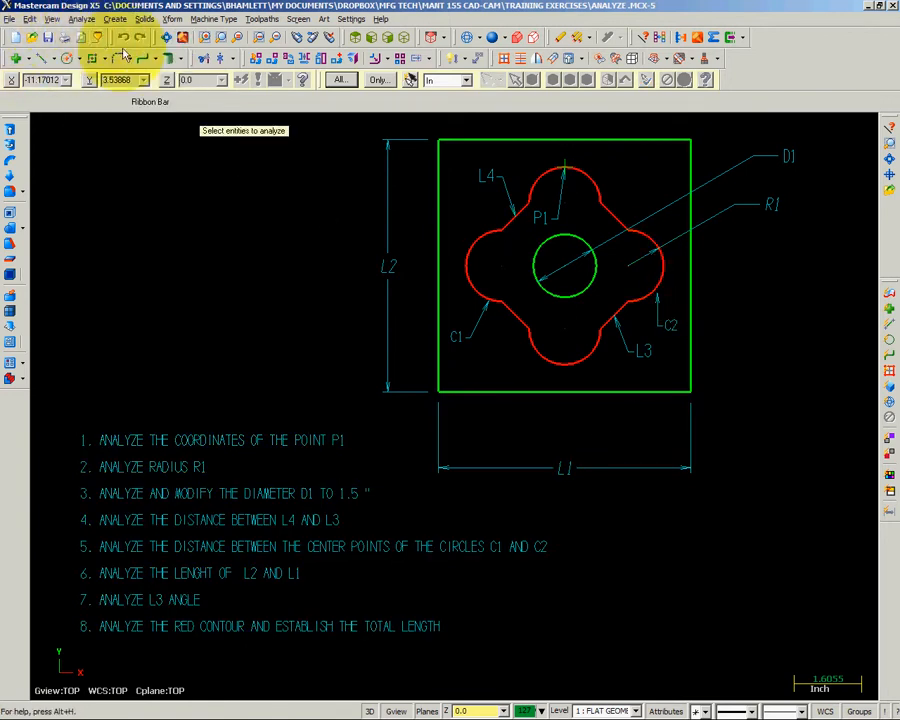
left_click(665, 268)
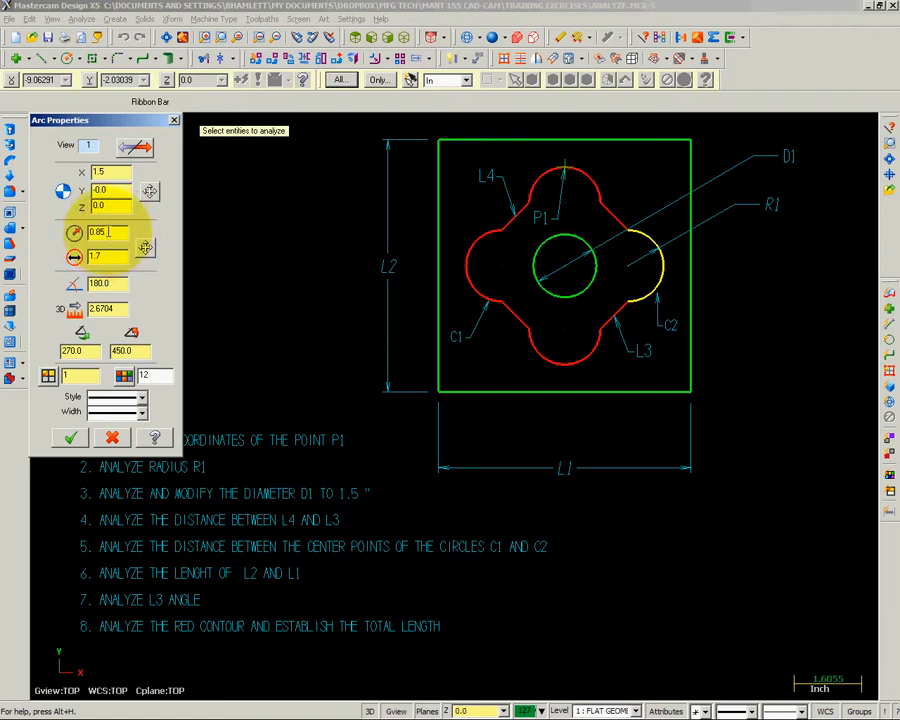
left_click(72, 438)
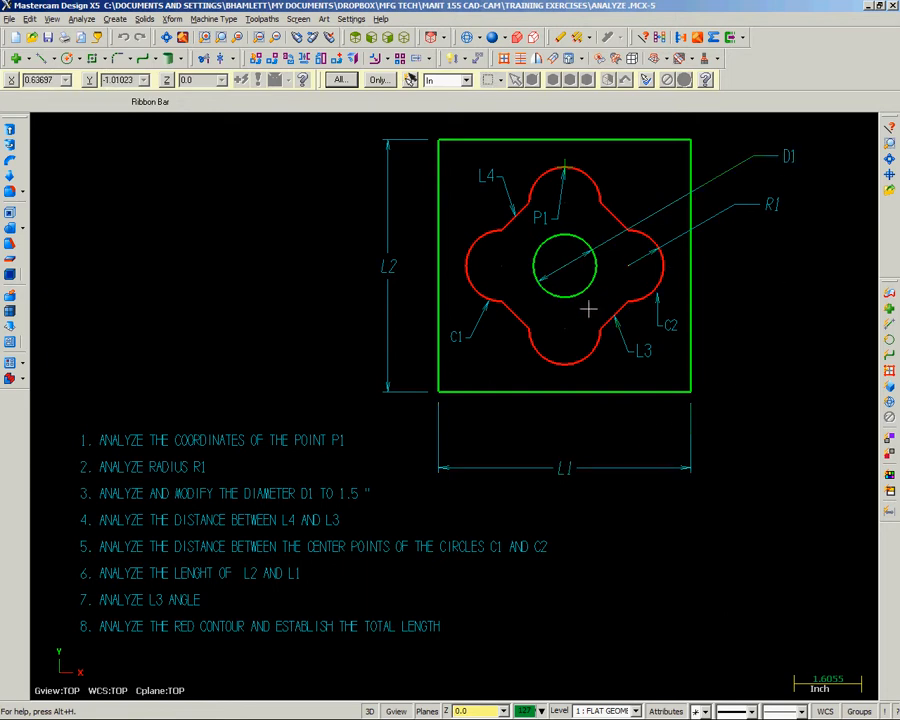
Step: Analyze the central circle D1 and set its diameter to 1 inch
left_click(82, 19)
left_click(90, 36)
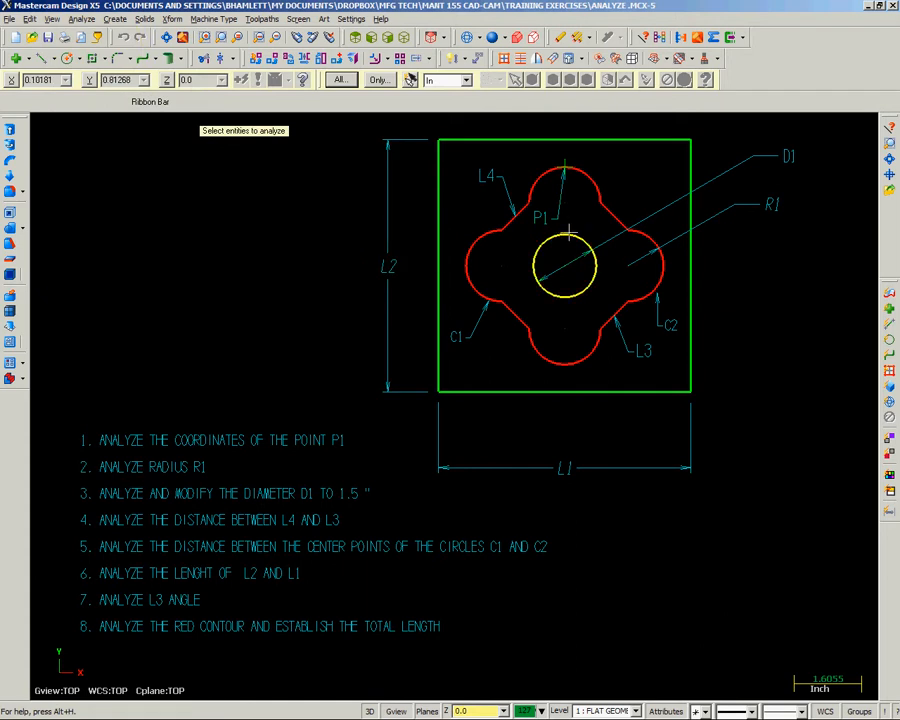
left_click(565, 235)
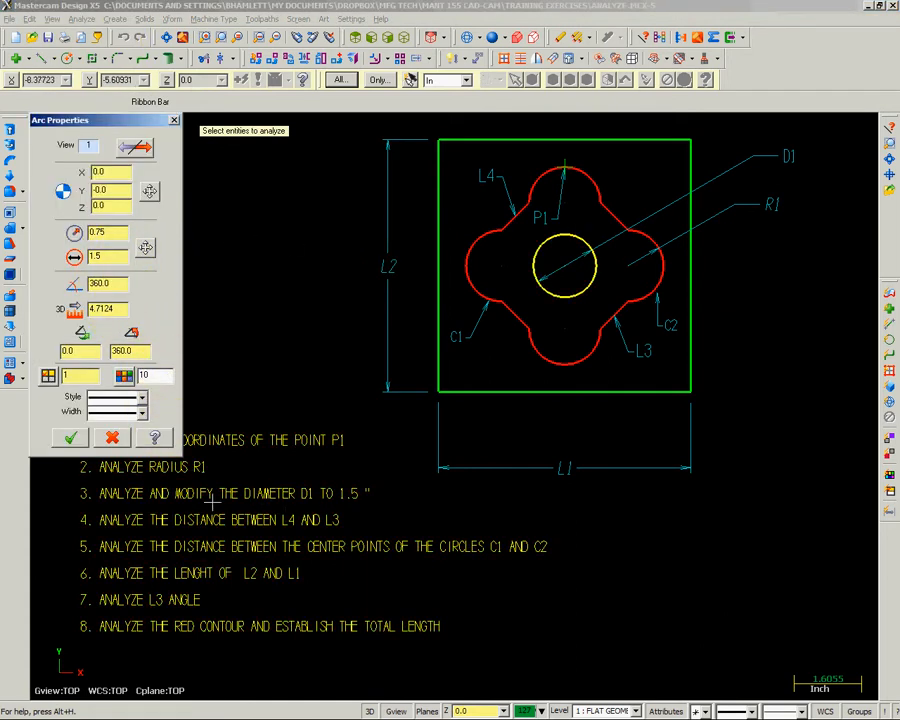
double_click(105, 256)
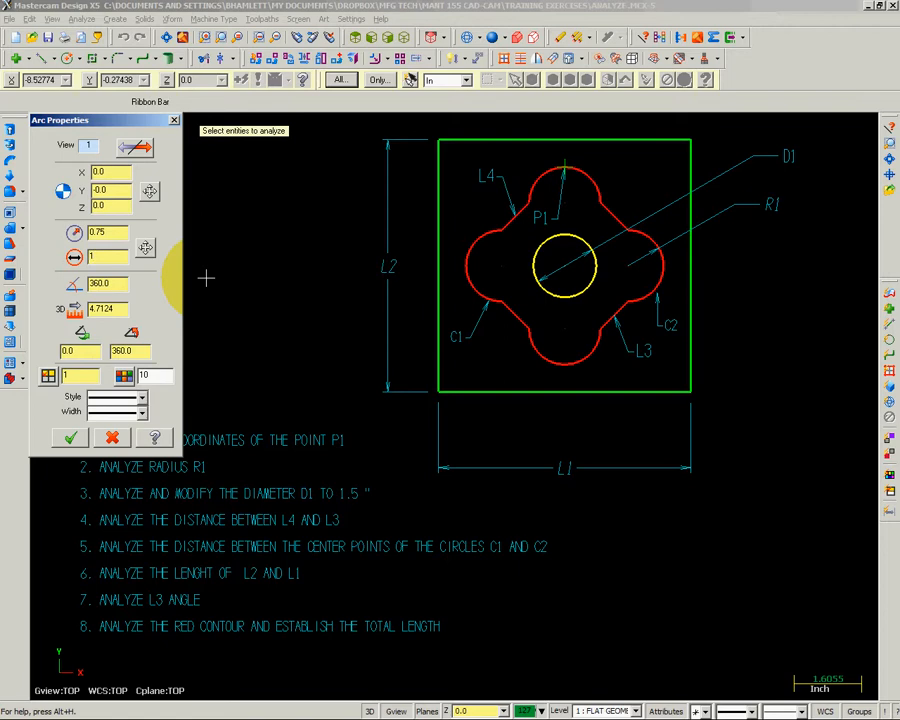
type("1")
key("Return")
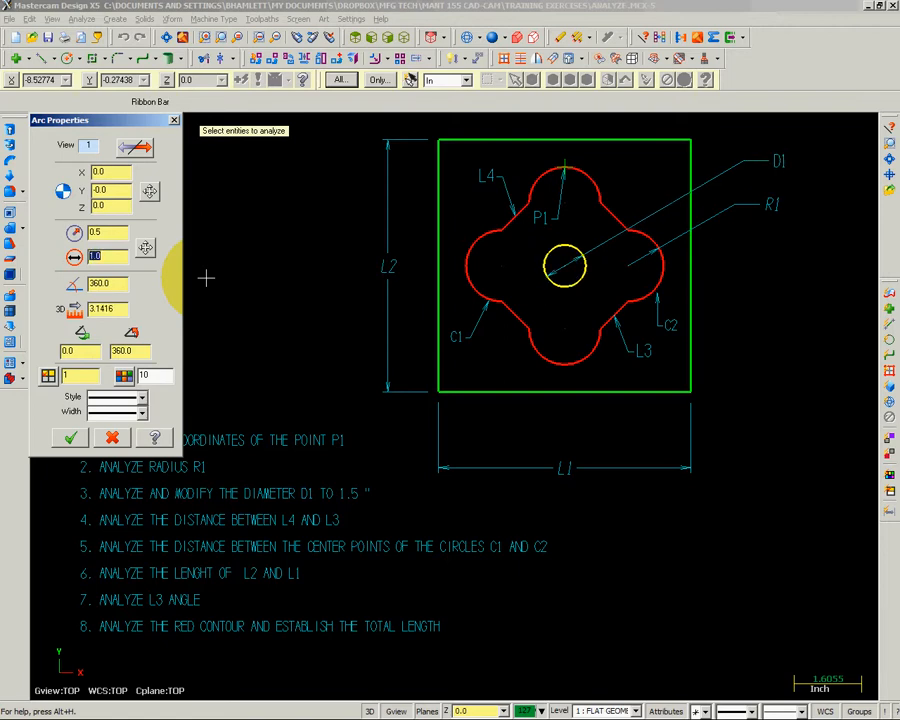
left_click(68, 440)
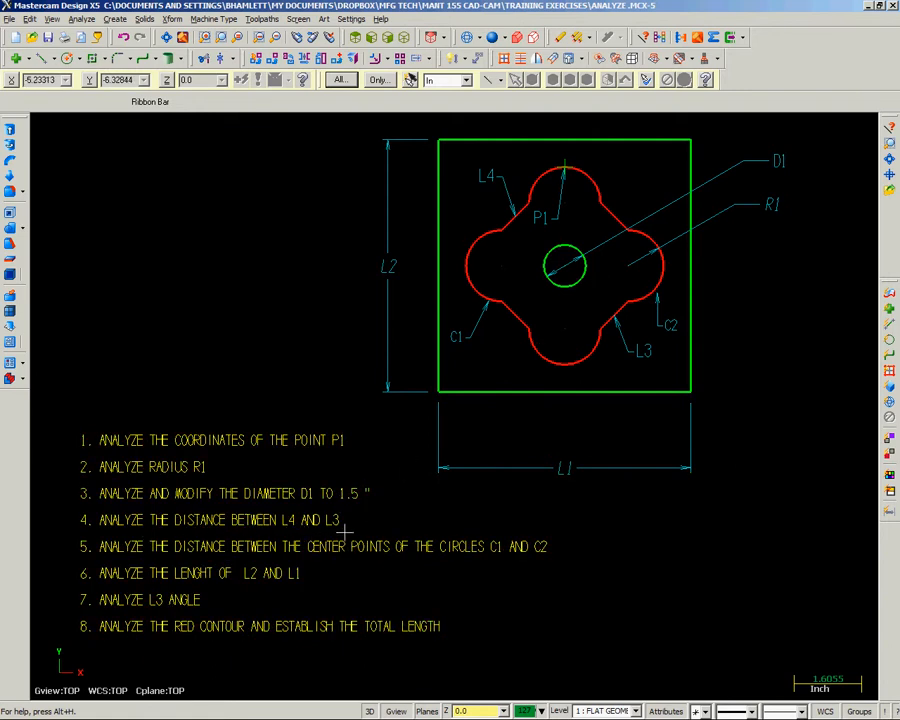
Step: Measure the distance between the midpoints of lines L4 and L3
left_click(88, 22)
left_click(86, 69)
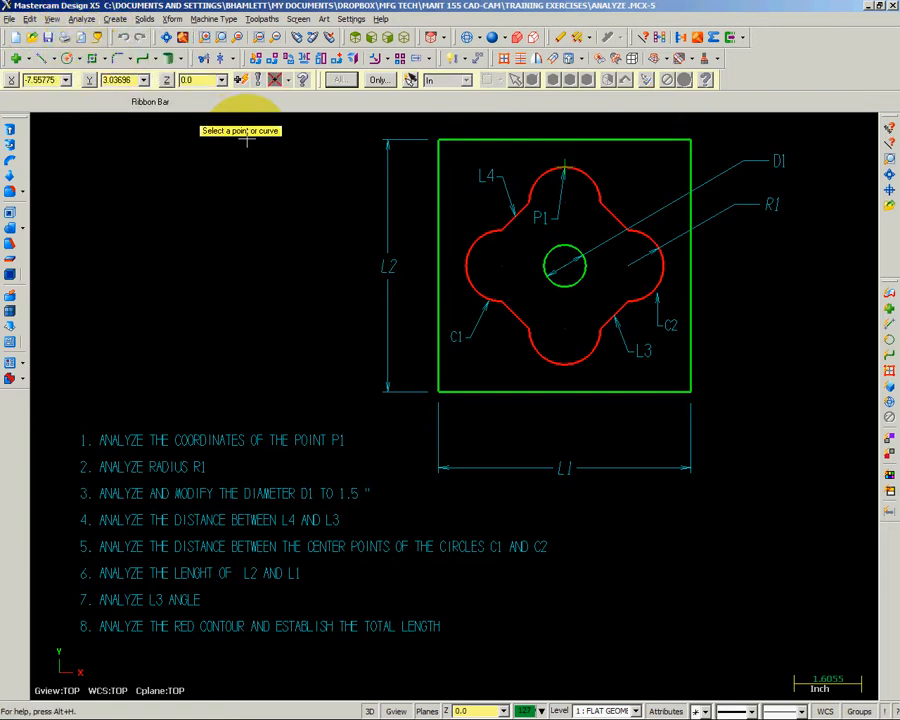
left_click(516, 212)
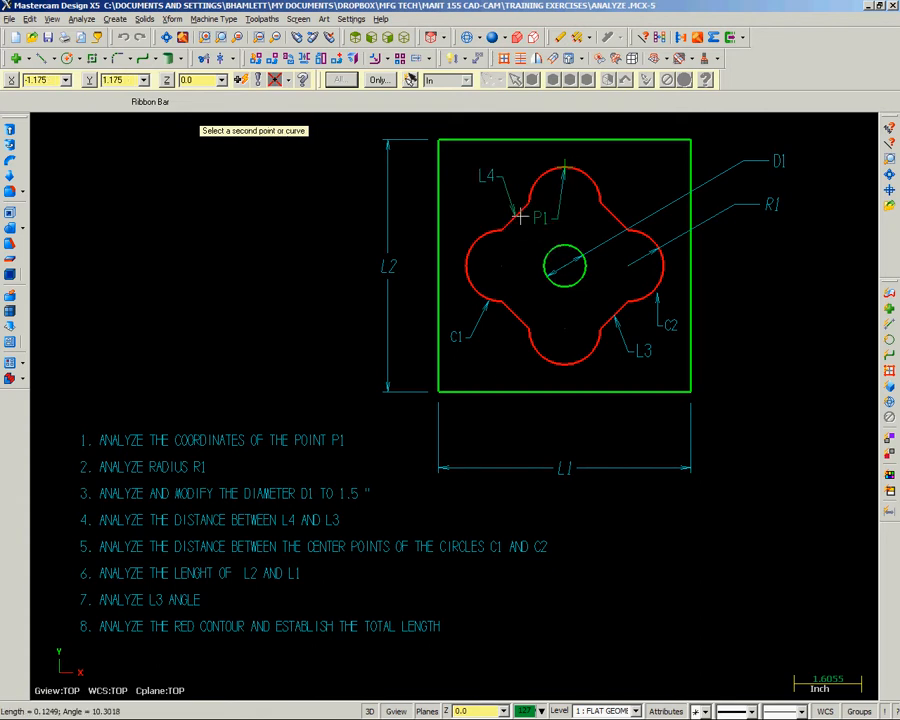
left_click(614, 312)
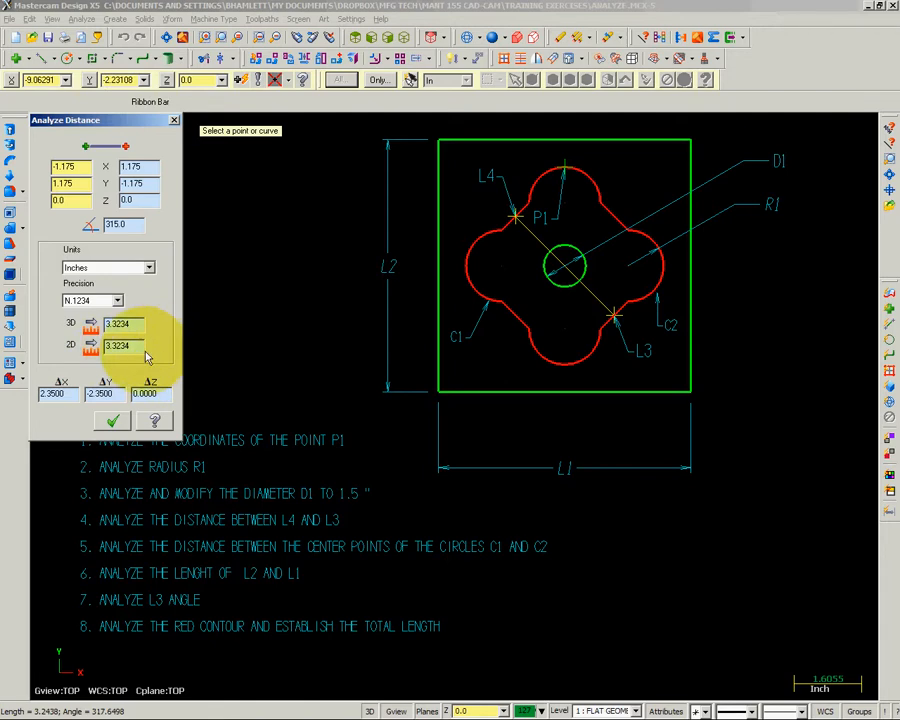
left_click(116, 424)
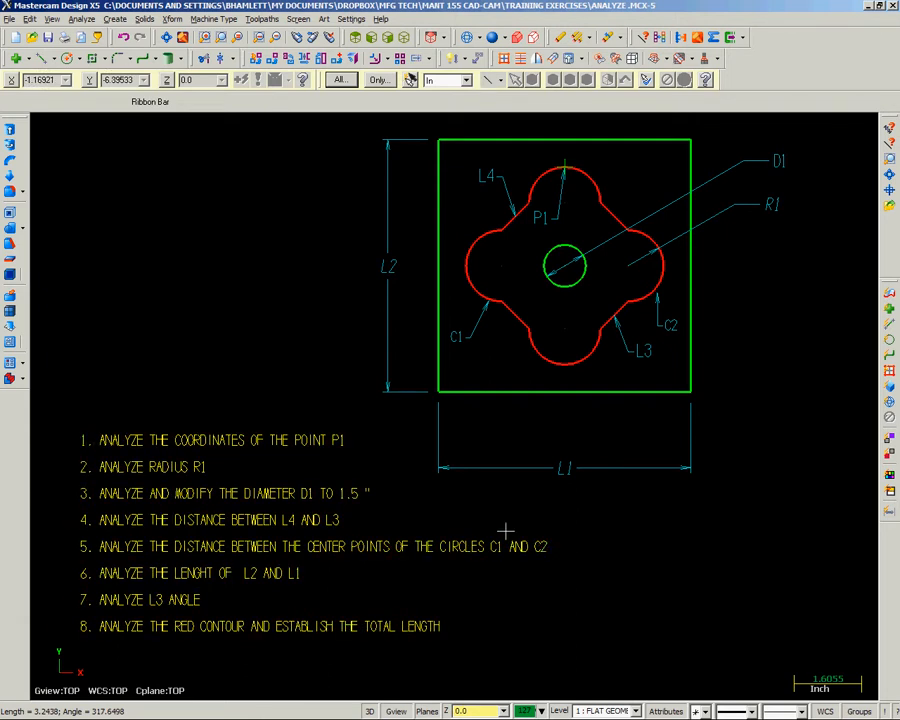
Step: Check the AutoCursor snap settings and measure the distance between the center points of arcs C1 and C2
left_click(82, 19)
left_click(92, 52)
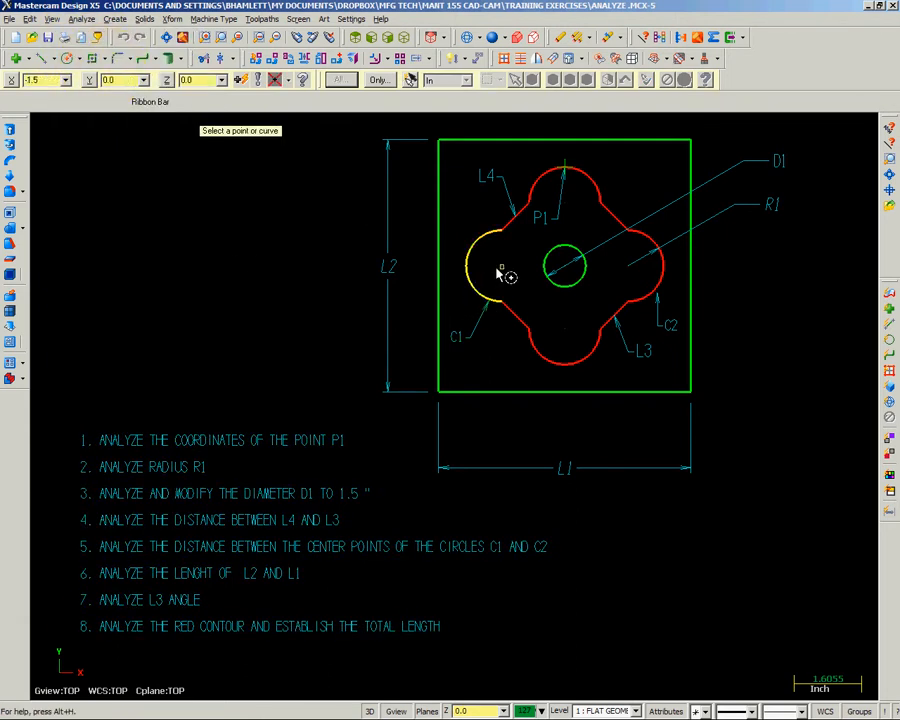
right_click(531, 298)
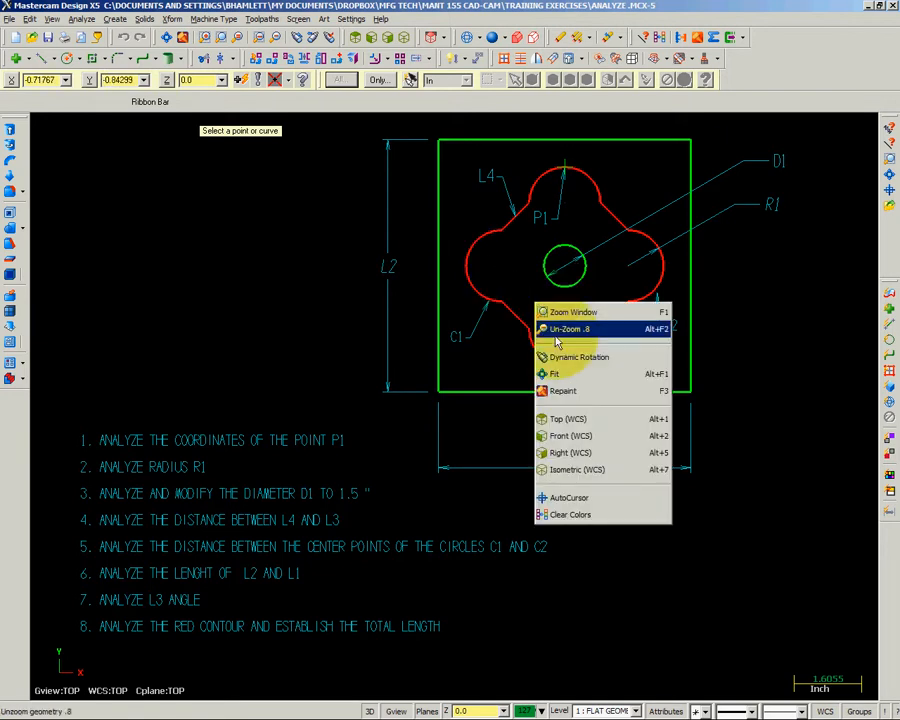
left_click(603, 498)
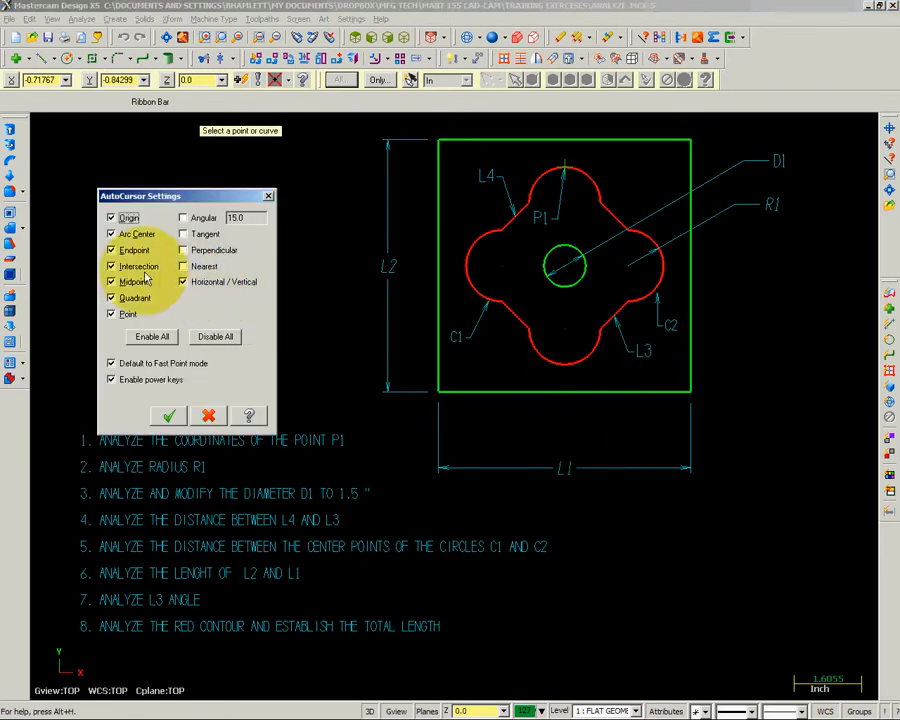
left_click(169, 415)
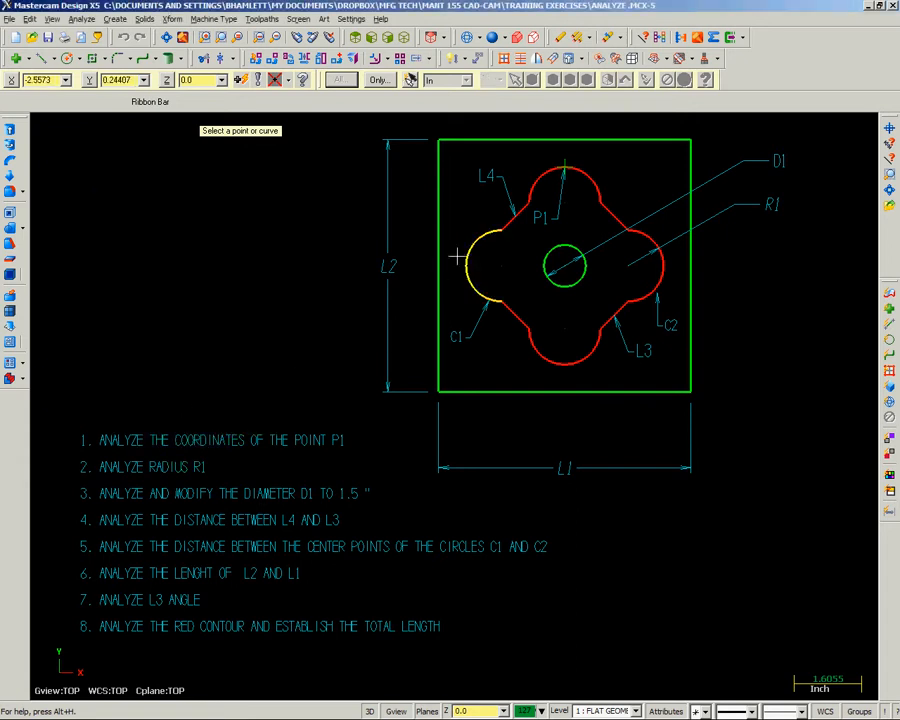
left_click(496, 262)
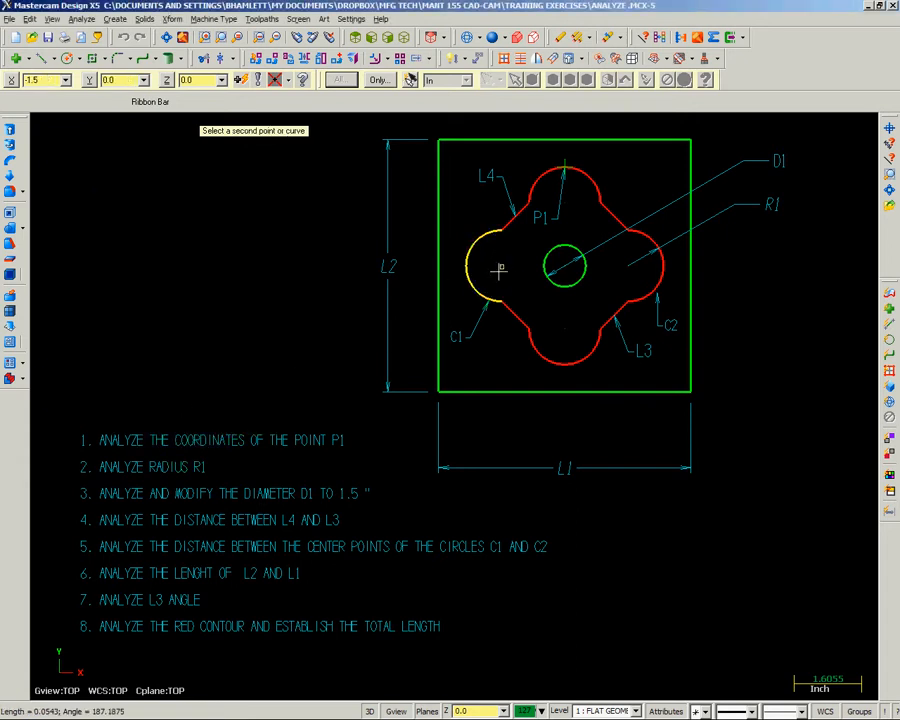
left_click(629, 266)
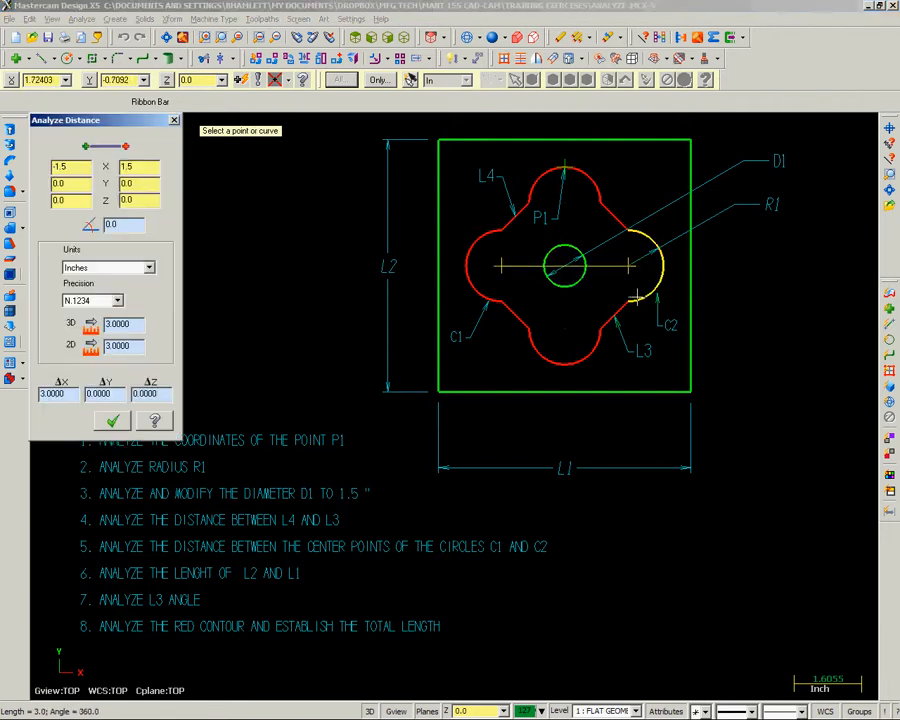
left_click(114, 422)
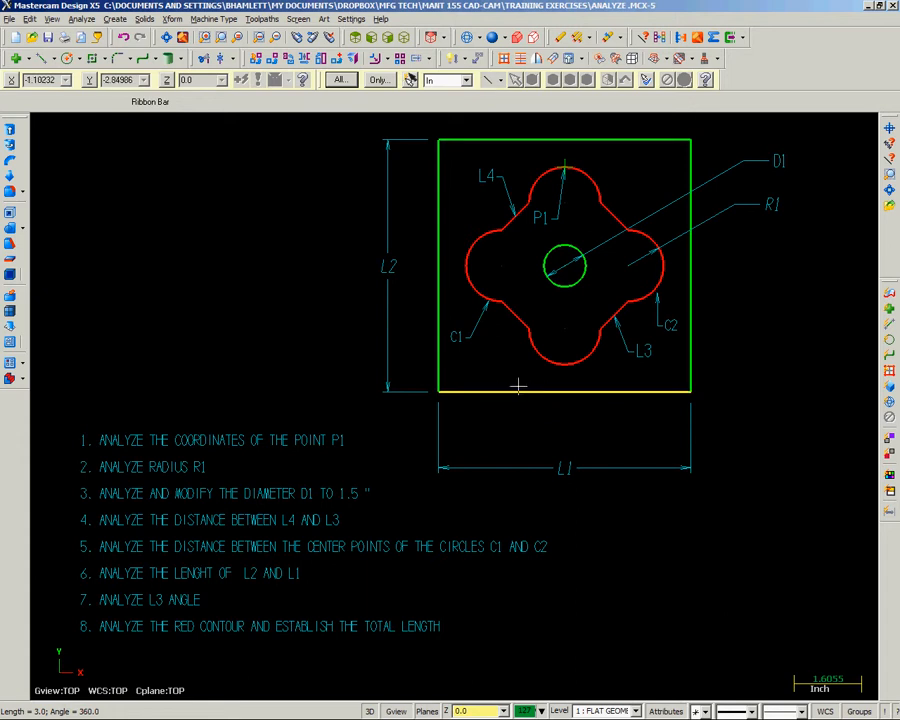
Step: Analyze the entity properties of the upper and lower line segments forming the square's side L2
left_click(82, 19)
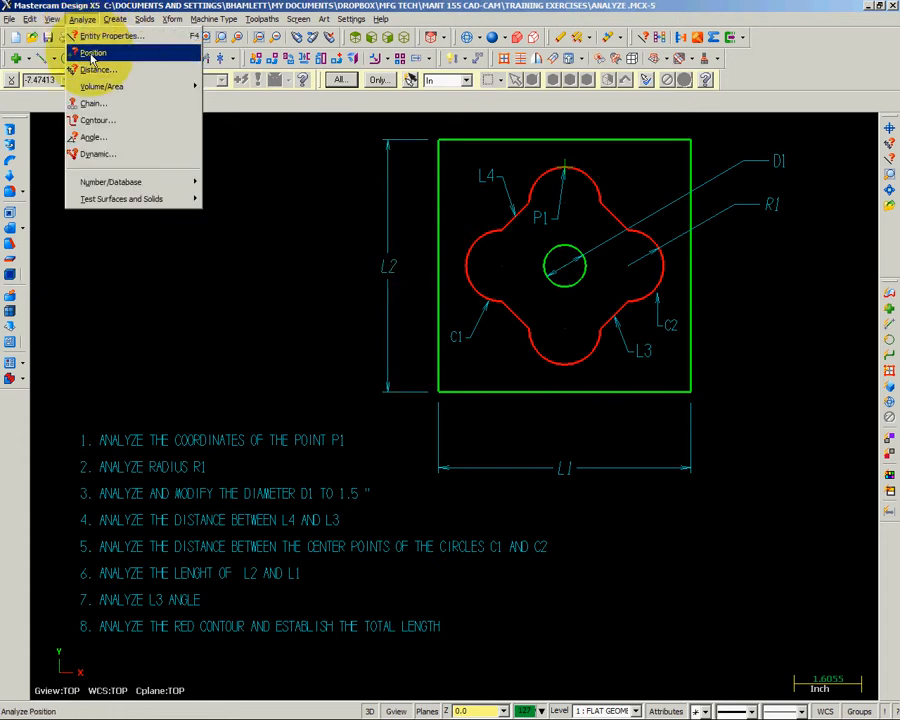
left_click(148, 35)
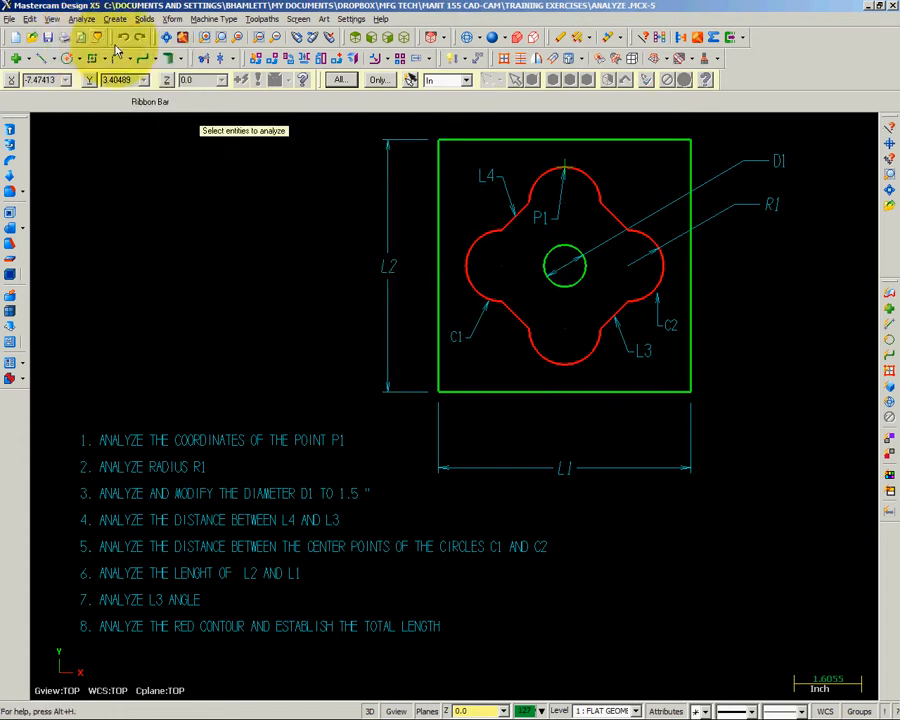
left_click(438, 246)
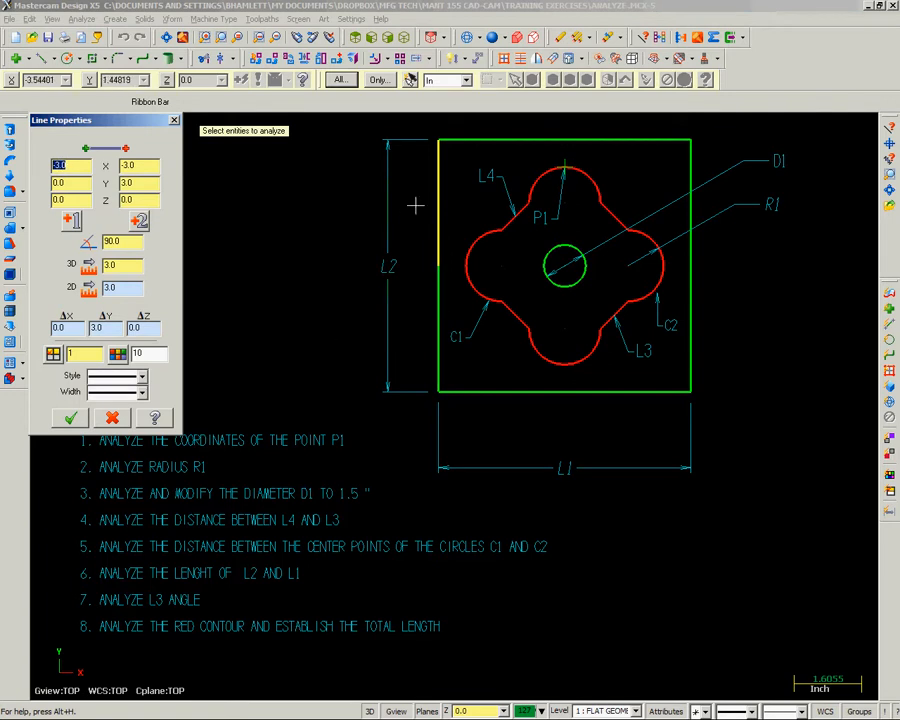
left_click(437, 302)
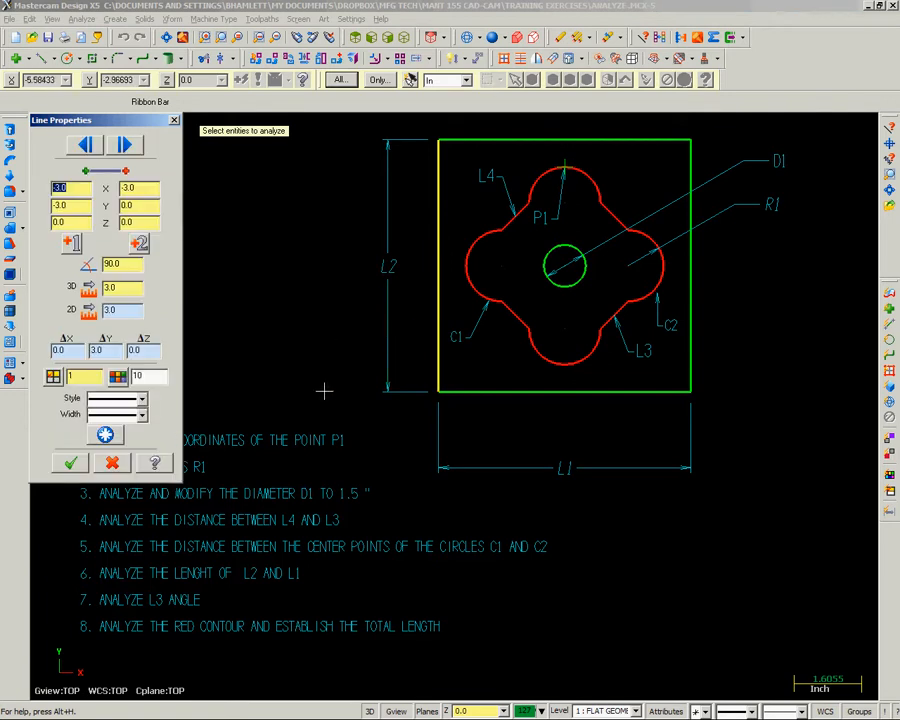
left_click(173, 123)
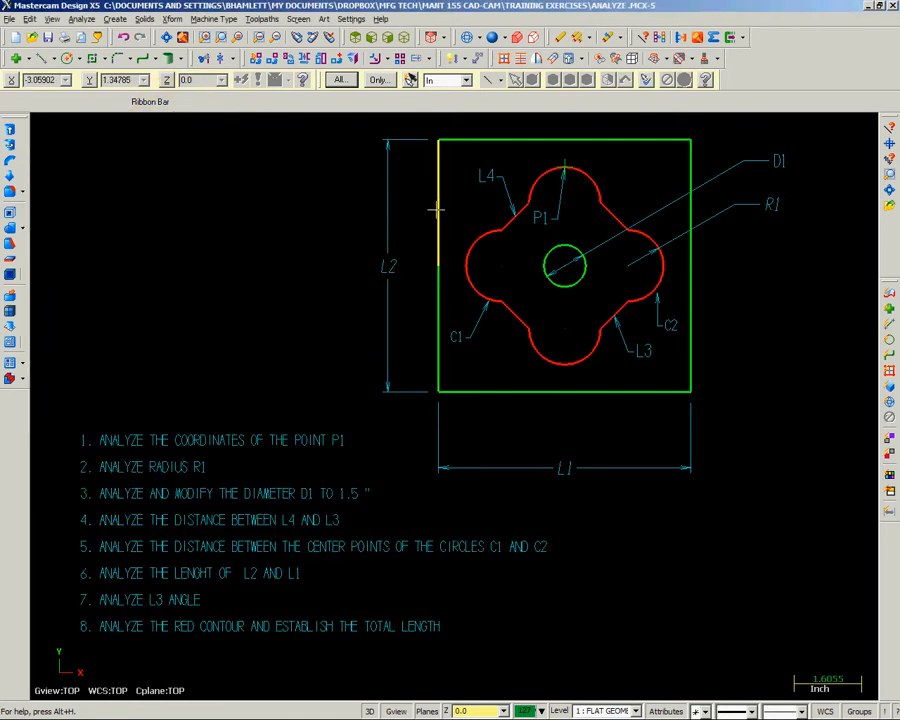
Step: Measure the length of L2 between the upper and lower corner points of the green square
left_click(82, 19)
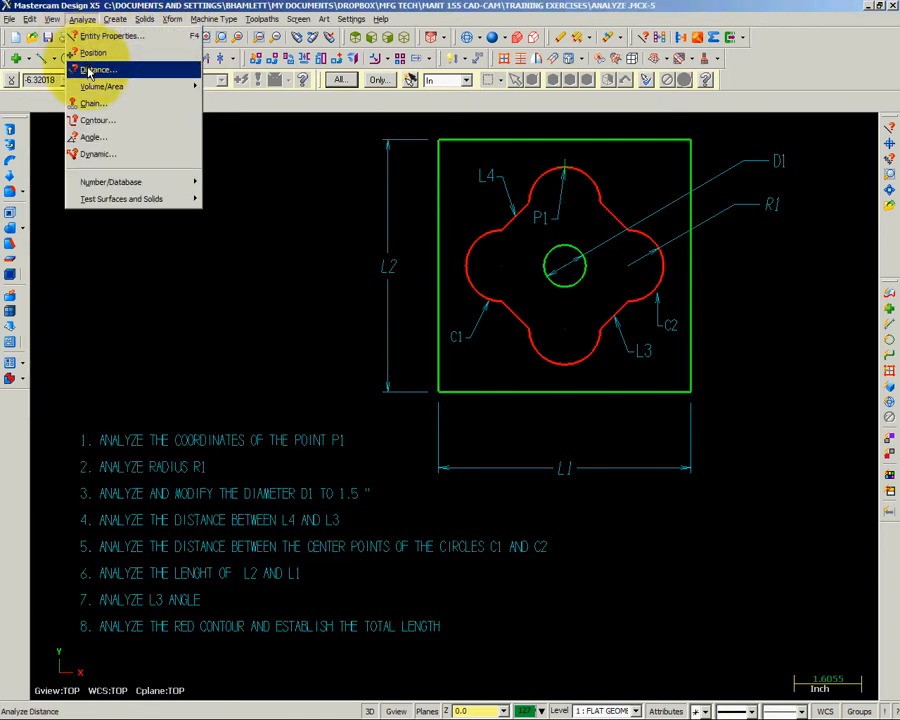
left_click(90, 72)
left_click(440, 246)
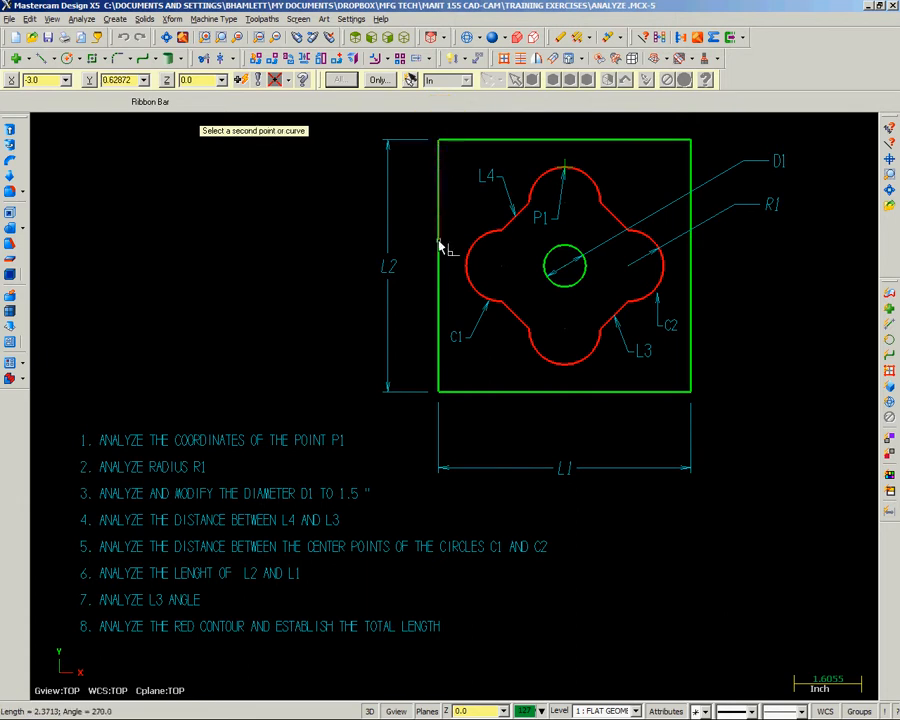
left_click(438, 391)
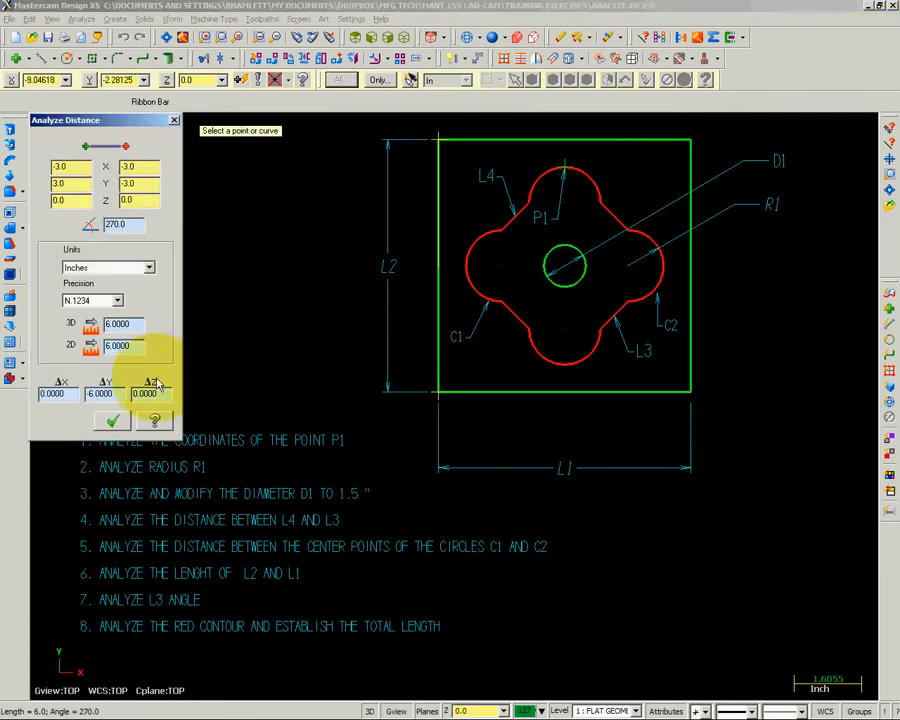
left_click(112, 420)
Step: Measure the length of L1 between the two end corners of the green square's lower edge
left_click(81, 19)
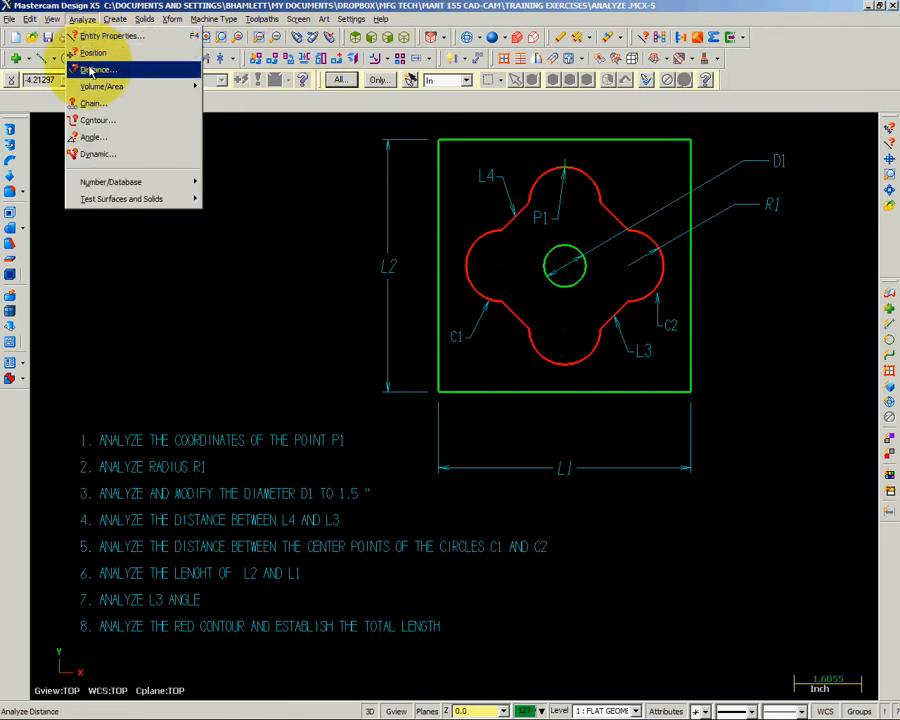
left_click(90, 69)
left_click(440, 395)
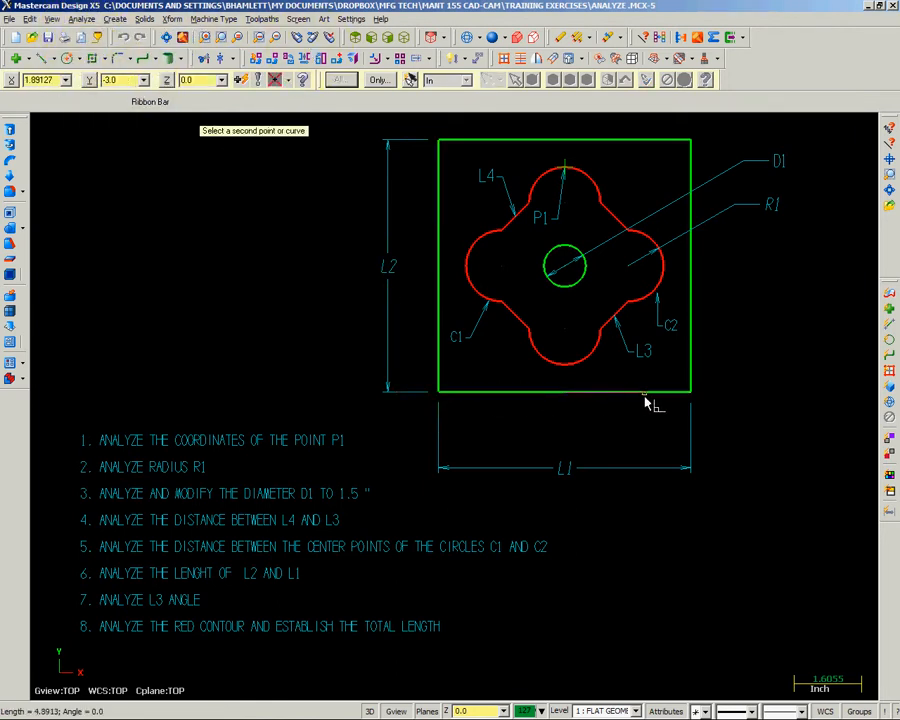
left_click(690, 393)
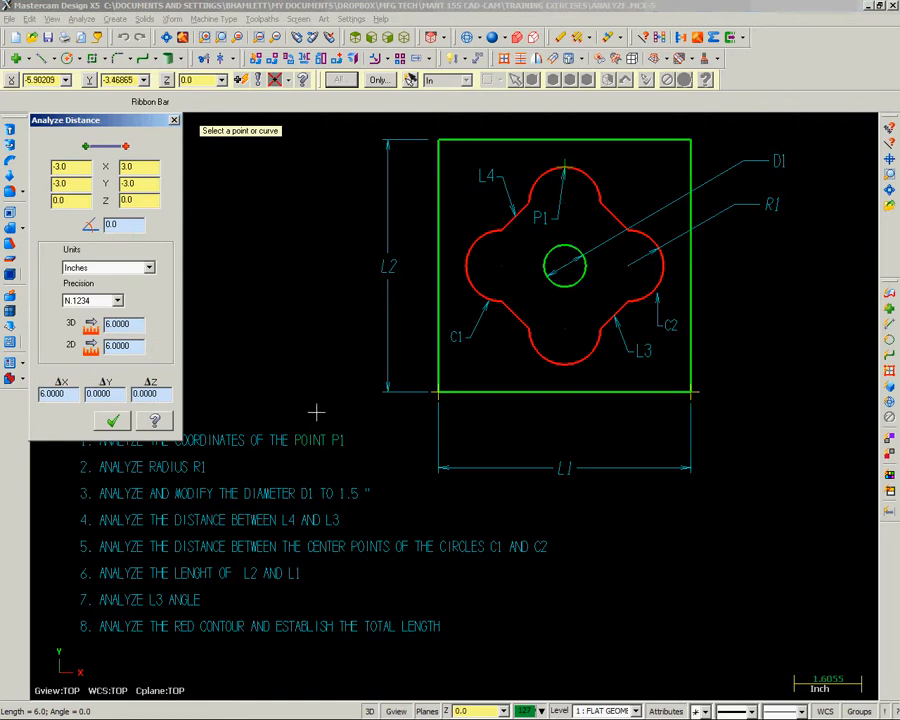
left_click(112, 421)
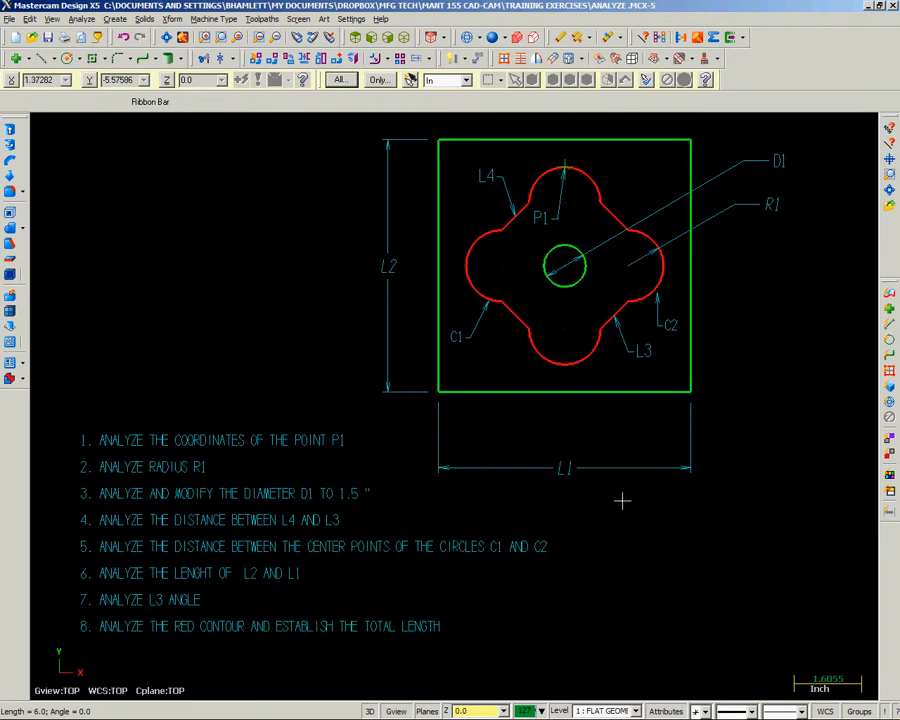
left_click(82, 19)
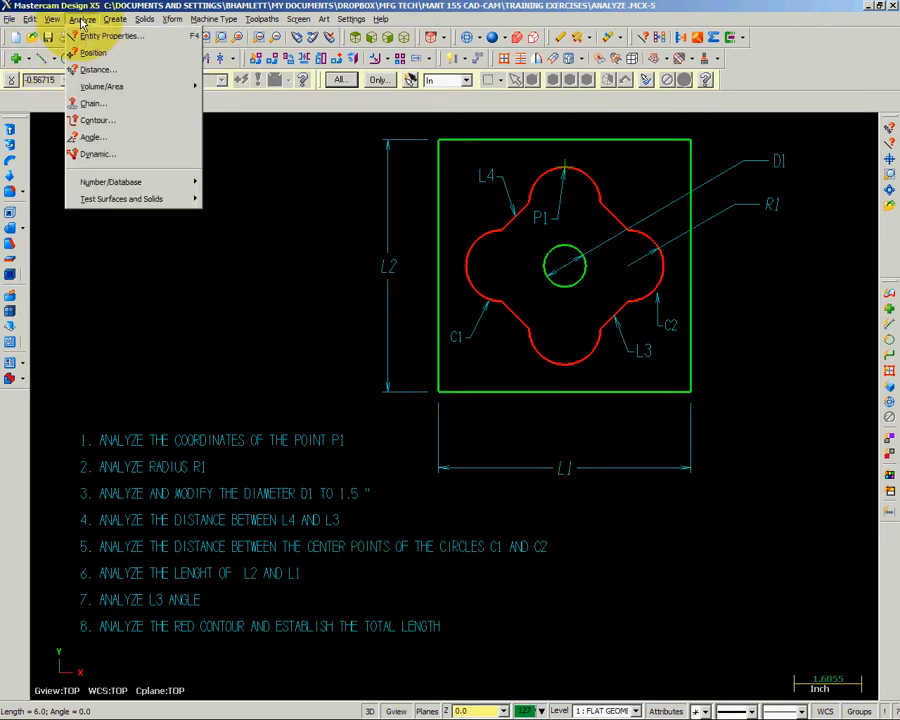
left_click(105, 139)
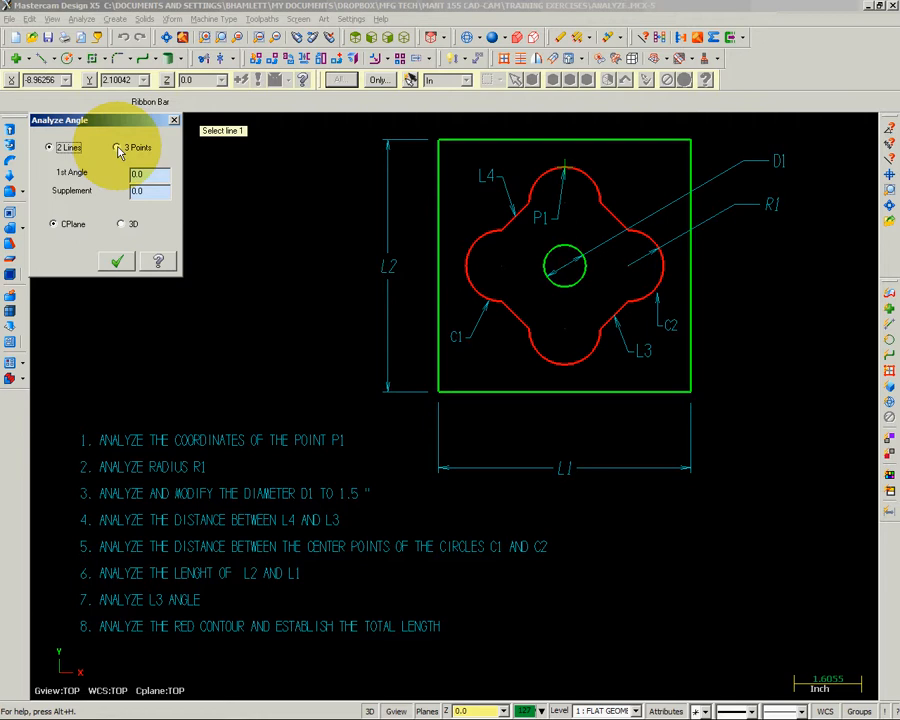
left_click(118, 263)
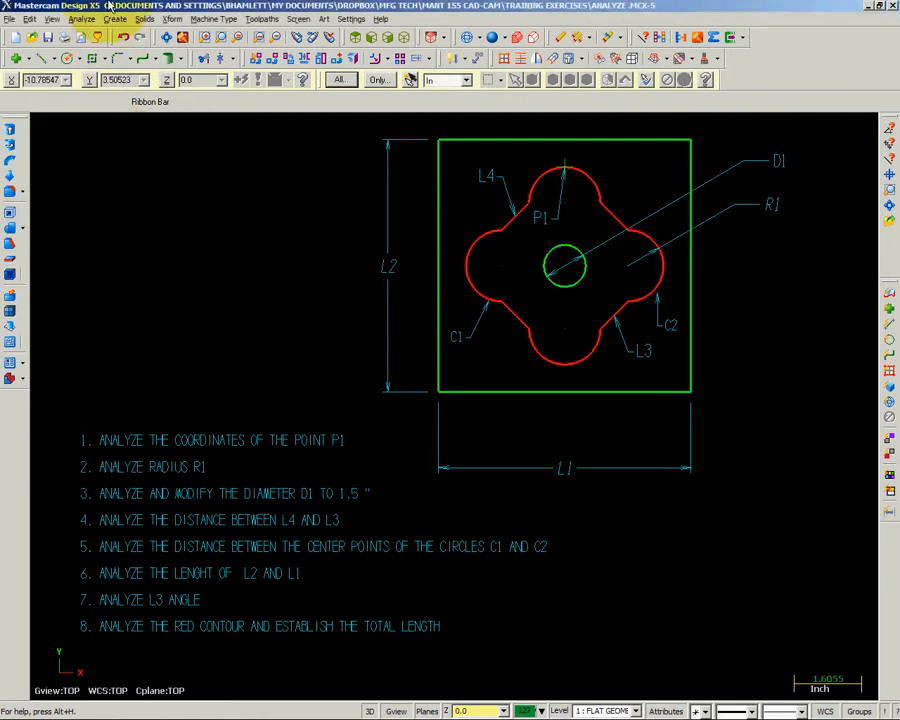
Step: Analyze the angle of line L3 through its entity properties
left_click(81, 19)
left_click(110, 33)
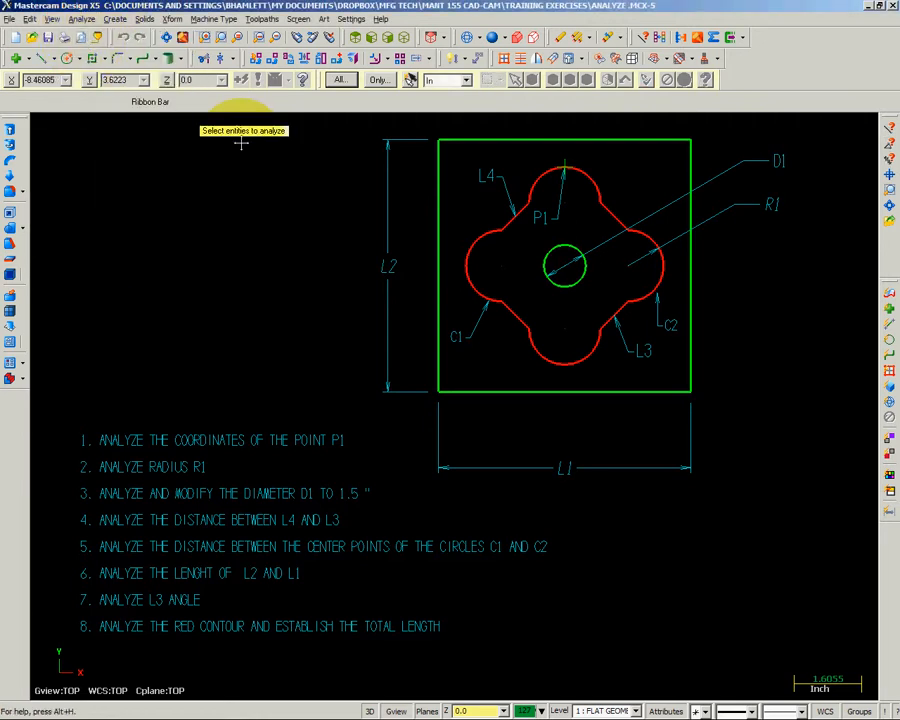
left_click(612, 314)
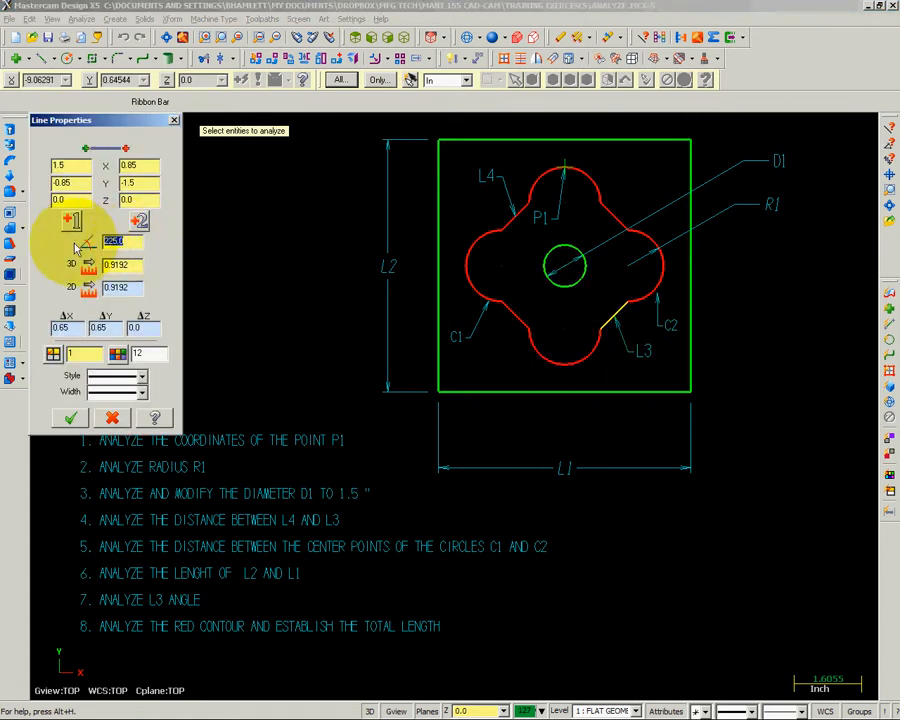
left_click(120, 241)
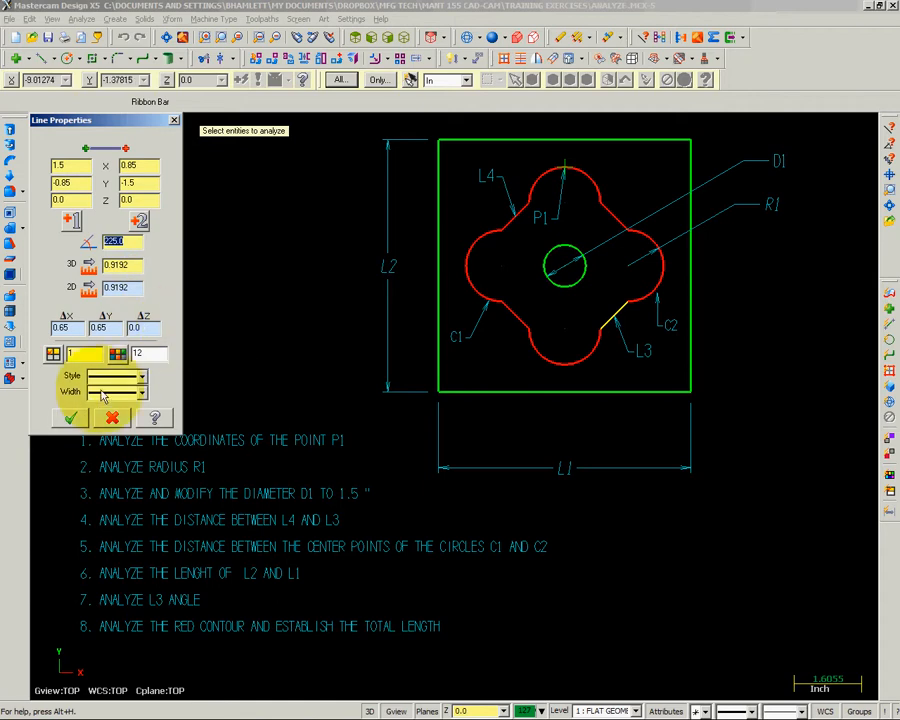
left_click(68, 420)
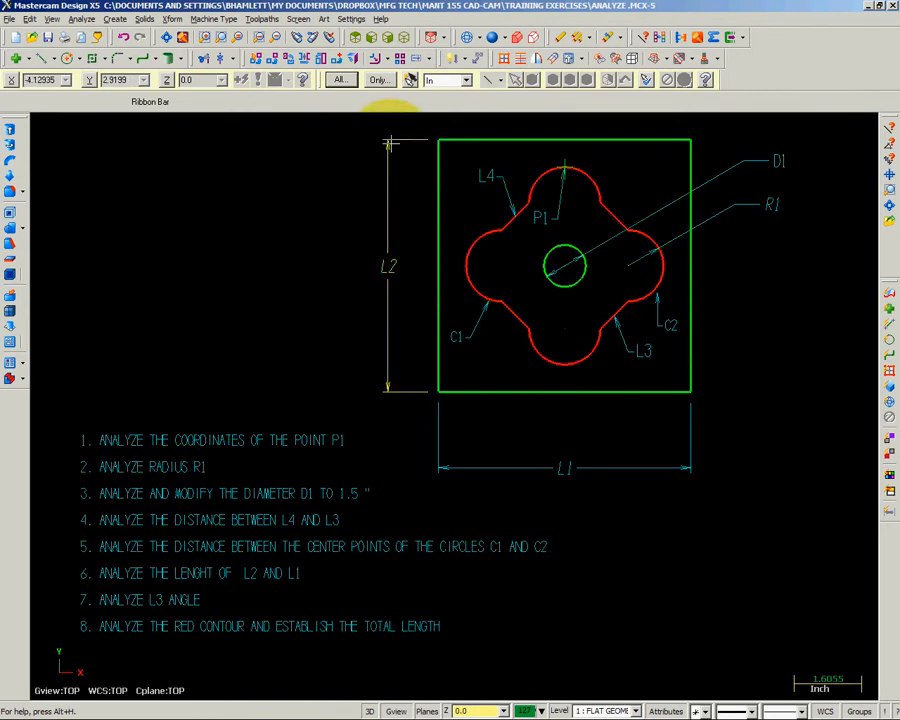
Step: Chain the entire red contour and run a 2D contour analysis on it with an offset distance of 0.0
left_click(80, 19)
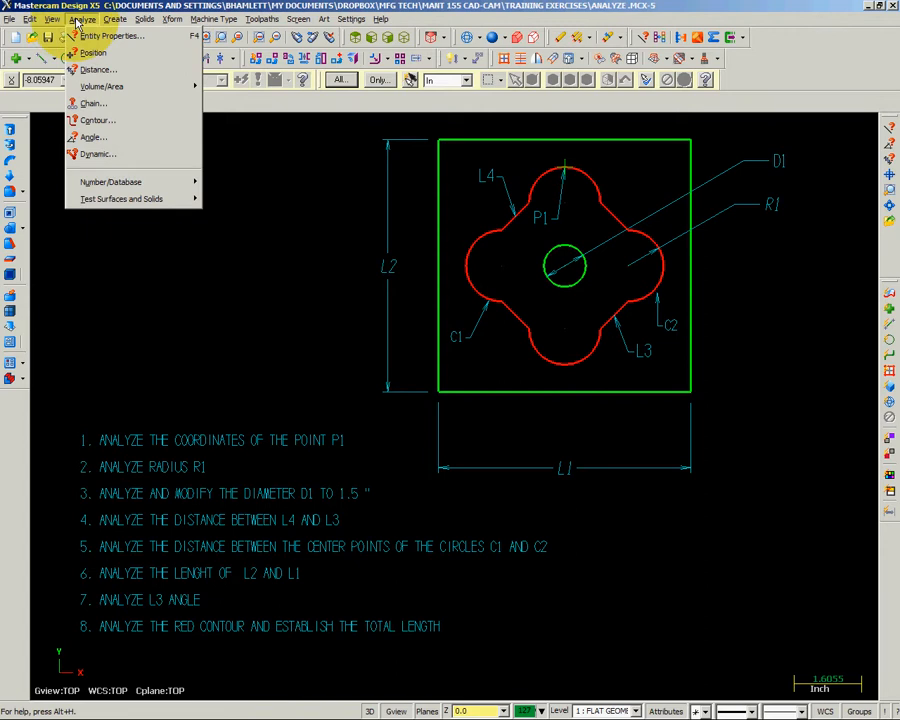
left_click(94, 120)
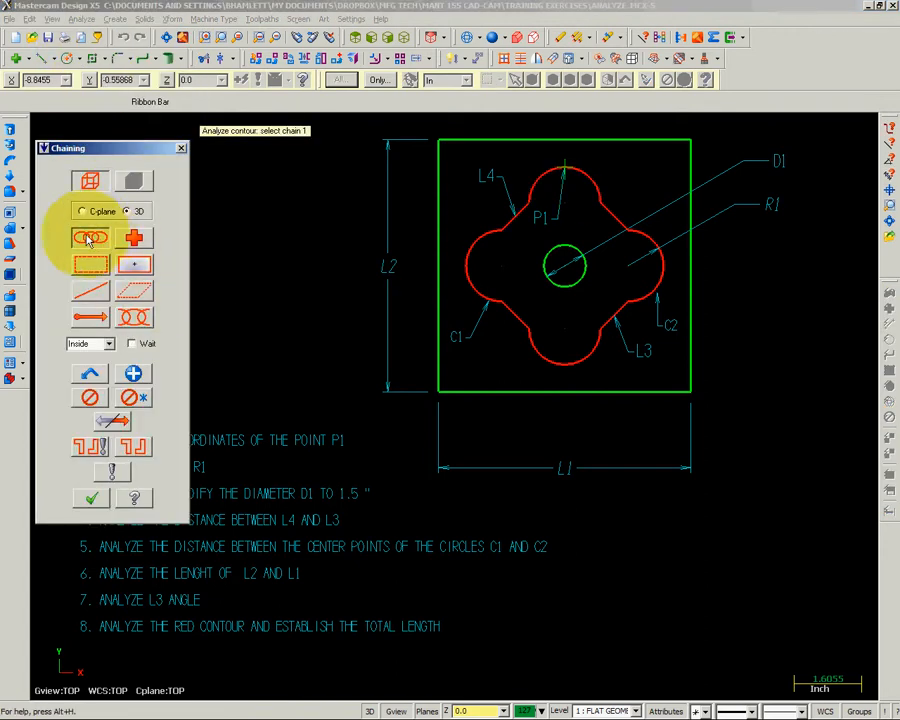
left_click(595, 178)
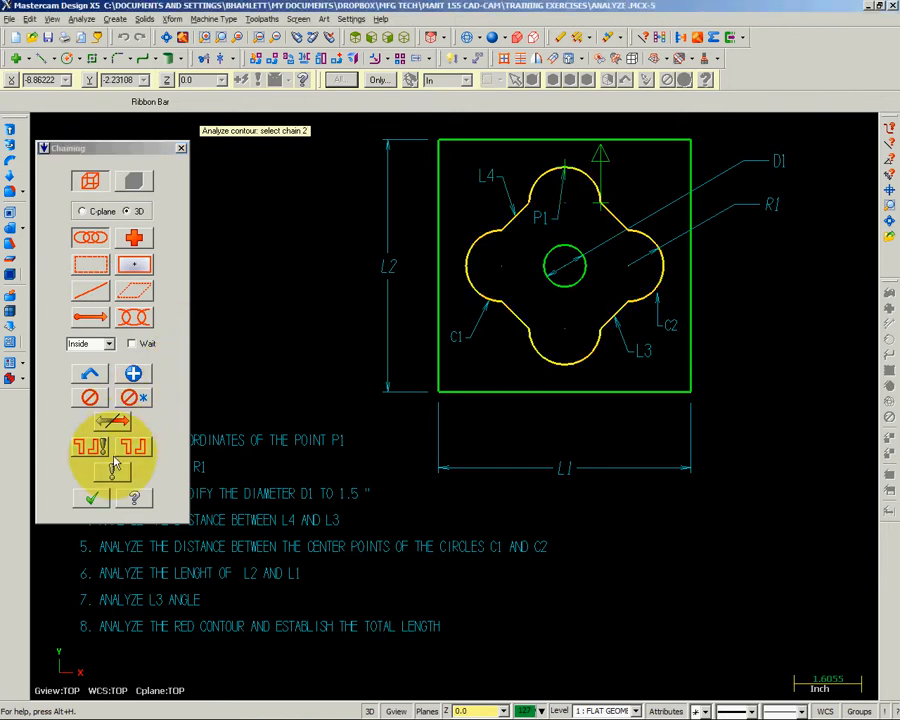
left_click(91, 497)
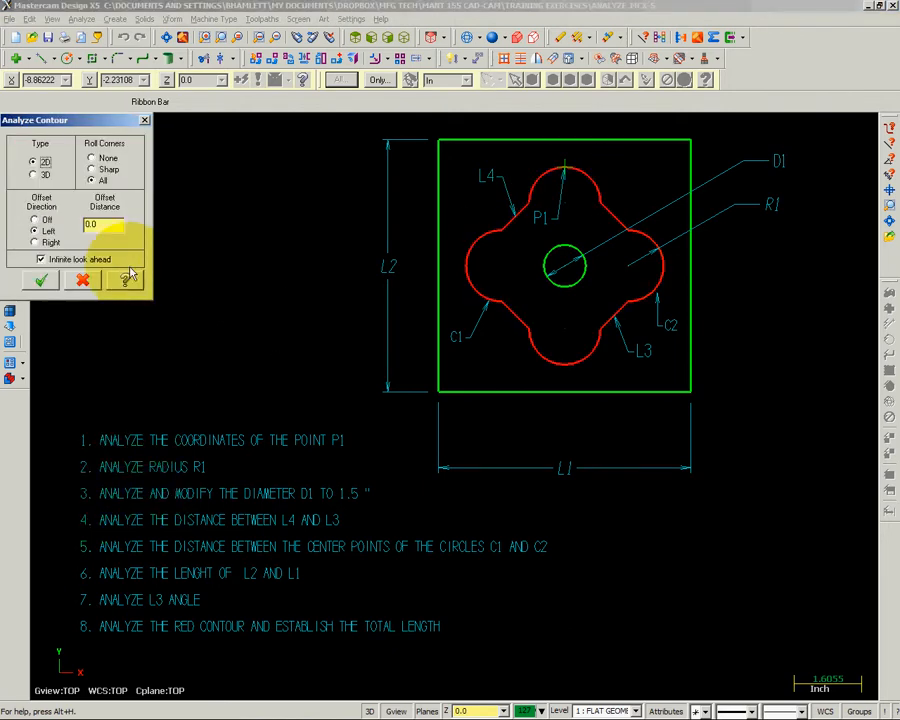
left_click(35, 287)
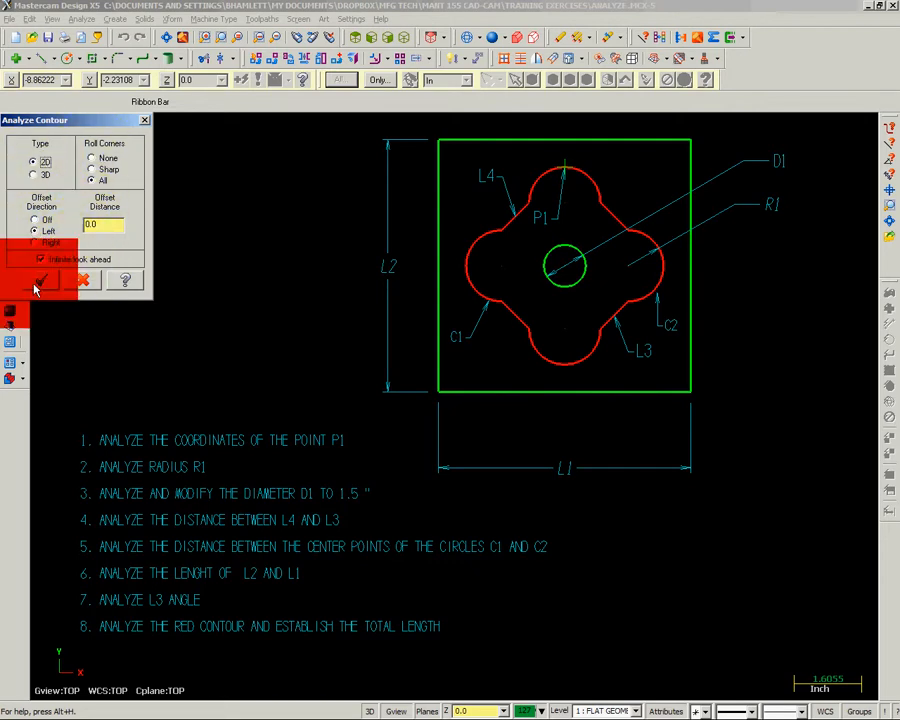
Step: Read the total length at the end of the contour analysis report and close the report
left_click_drag(441, 252, 266, 135)
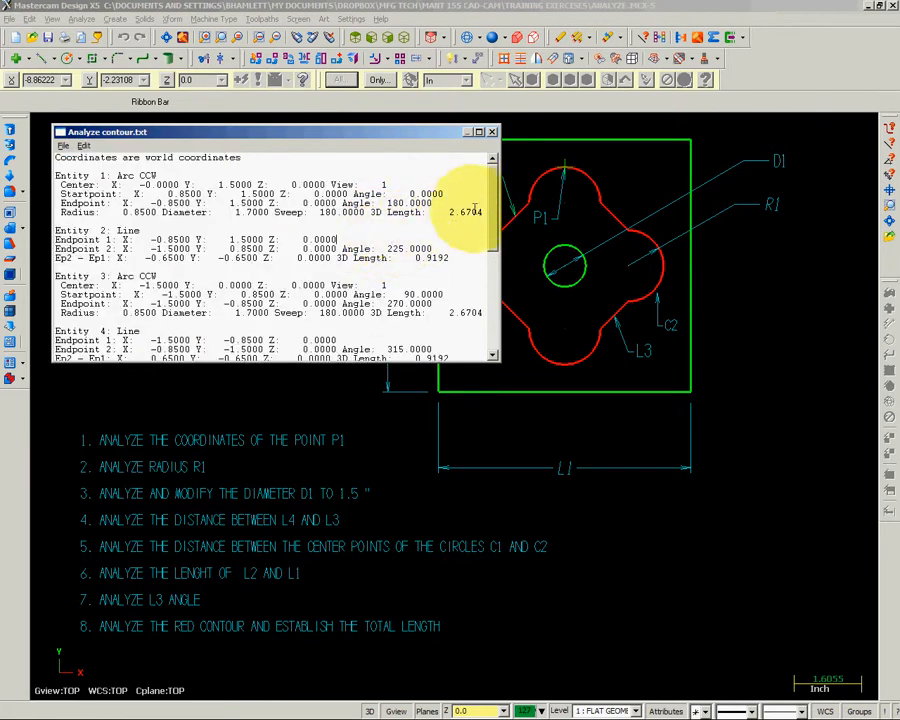
left_click_drag(495, 191, 487, 288)
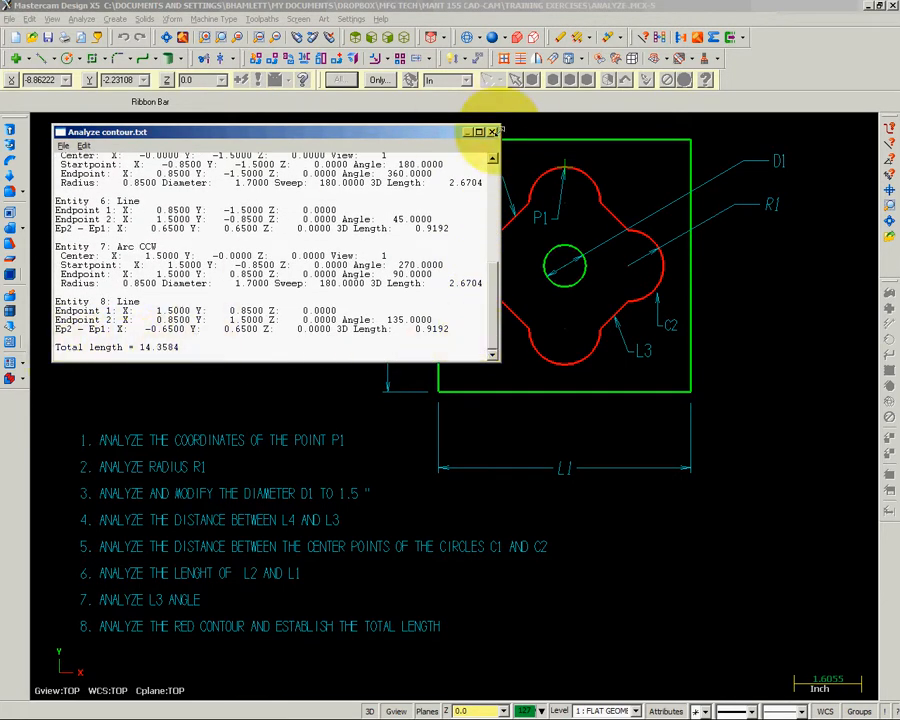
left_click(493, 131)
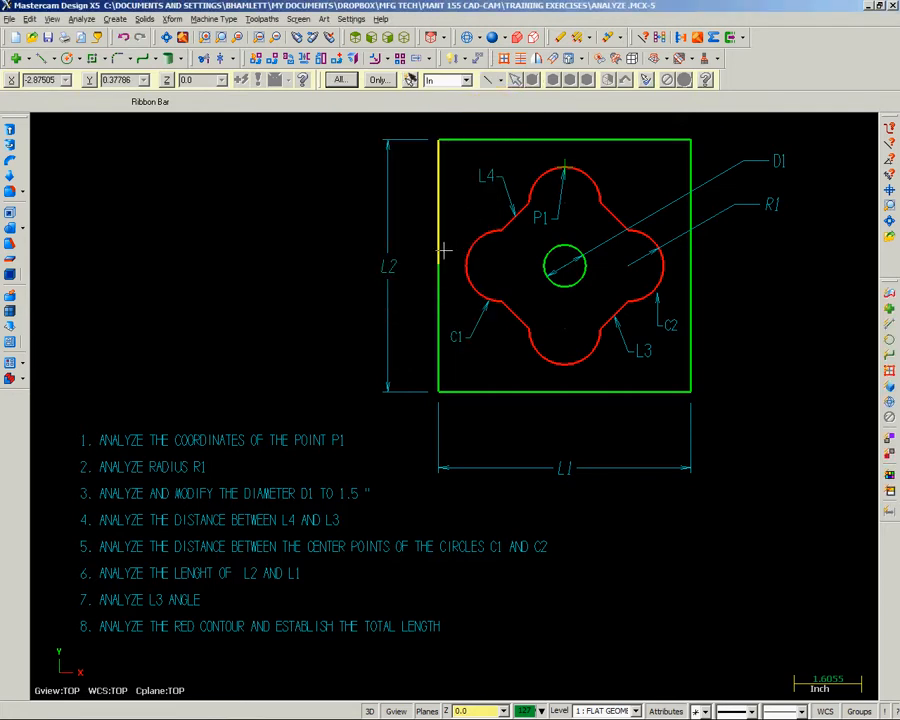